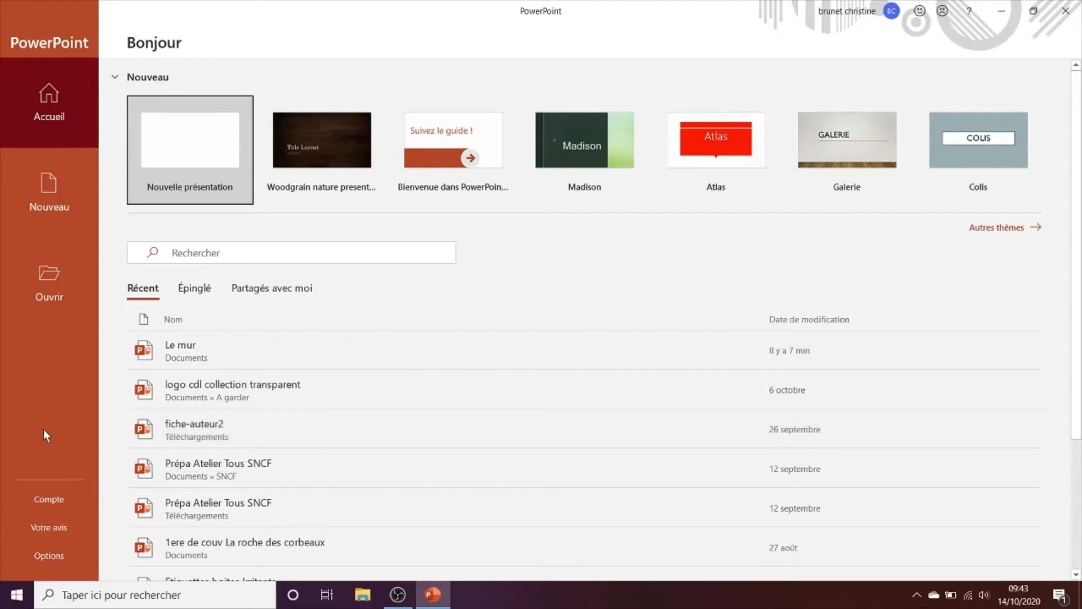
Step: Create a blank presentation, remove the title and subtitle placeholders from its first slide and dismiss the design suggestions
click(228, 143)
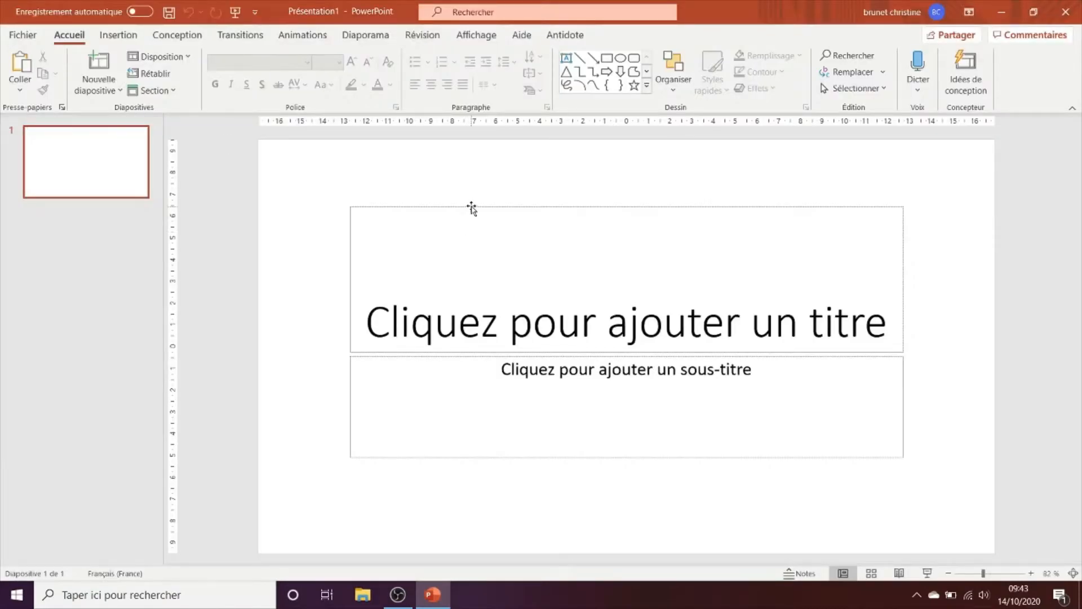
click(471, 210)
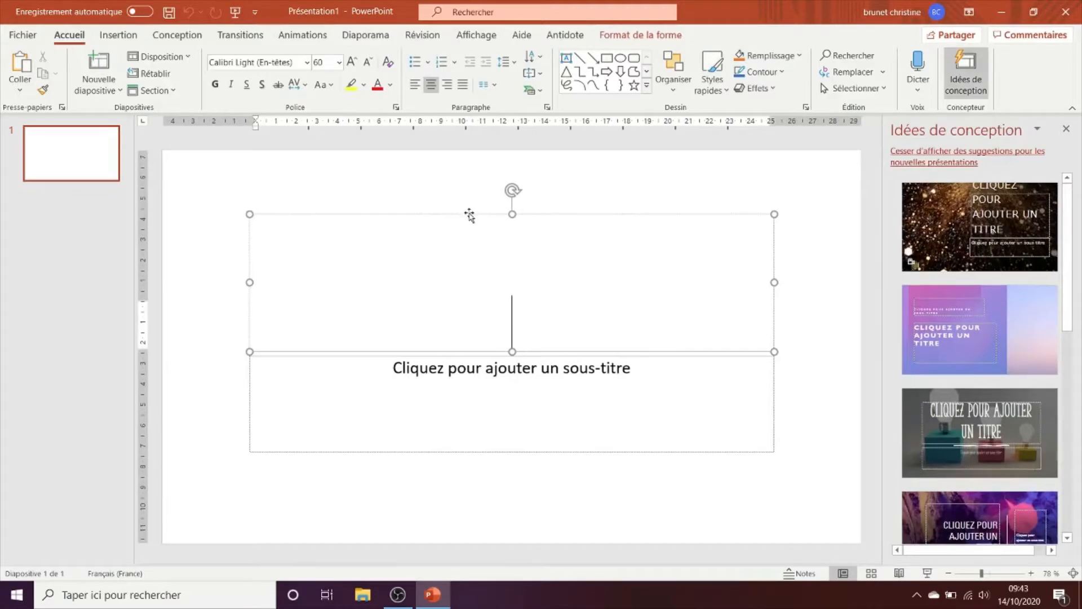
click(470, 214)
key(Delete)
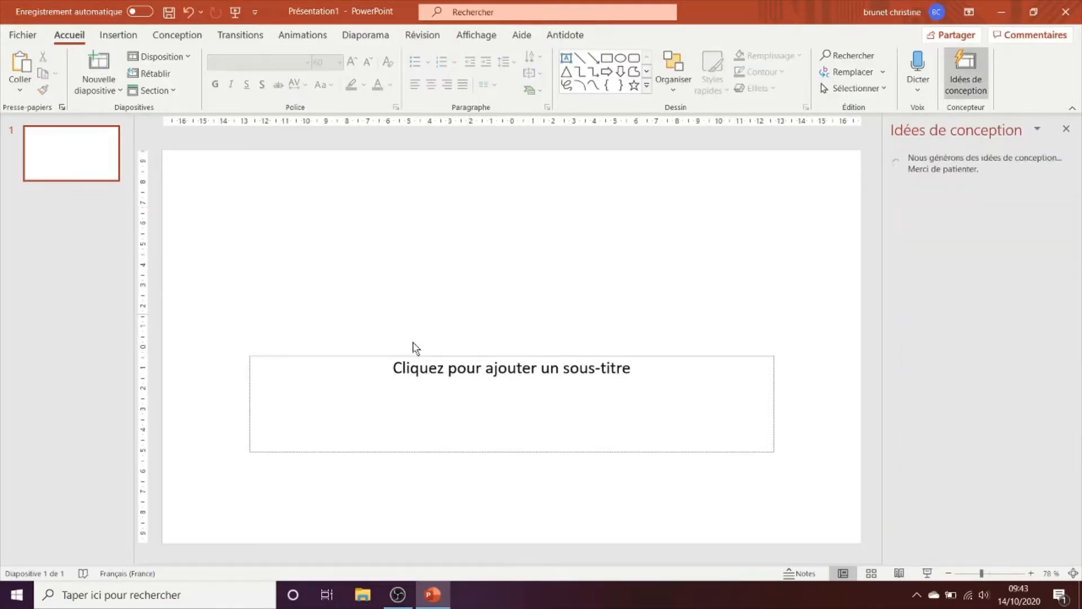
click(404, 357)
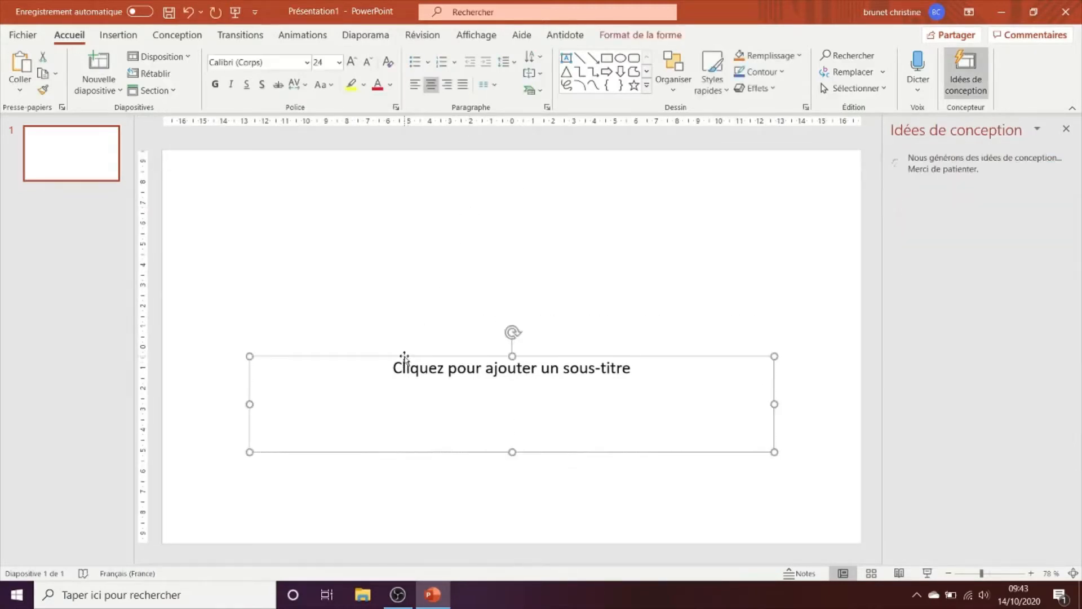
key(Delete)
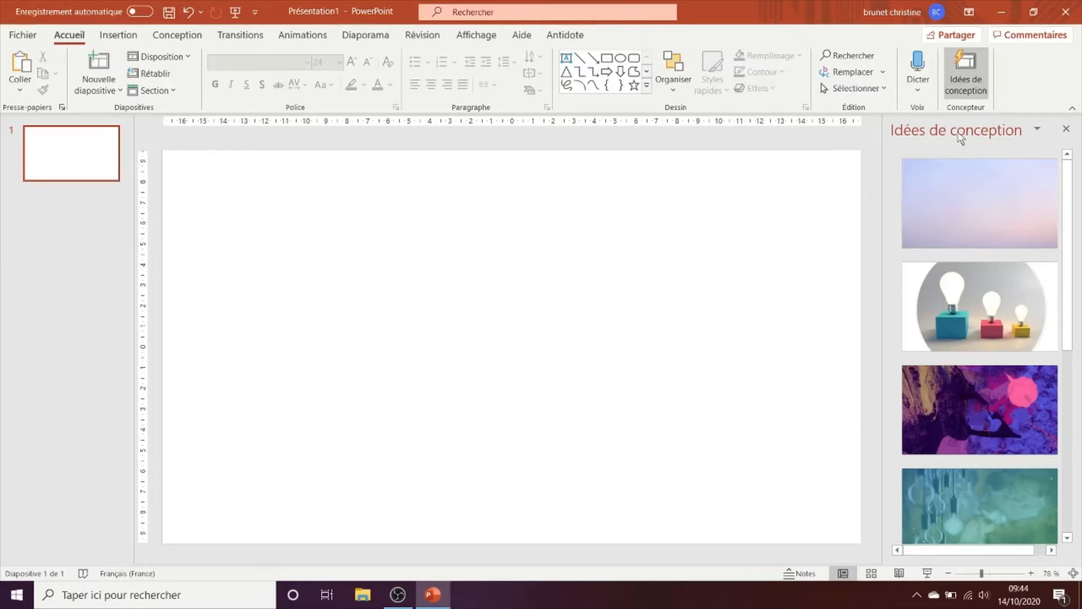
click(1068, 130)
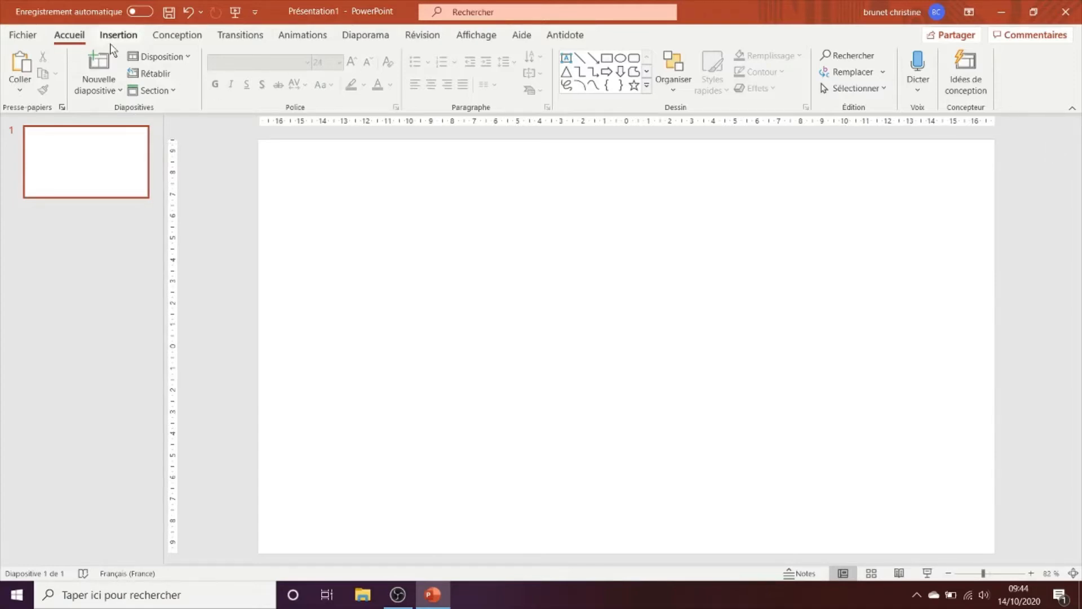
Step: Set the slide size to A4 (210 x 297 mm) in portrait orientation, scaling the content to ensure it fits
click(163, 35)
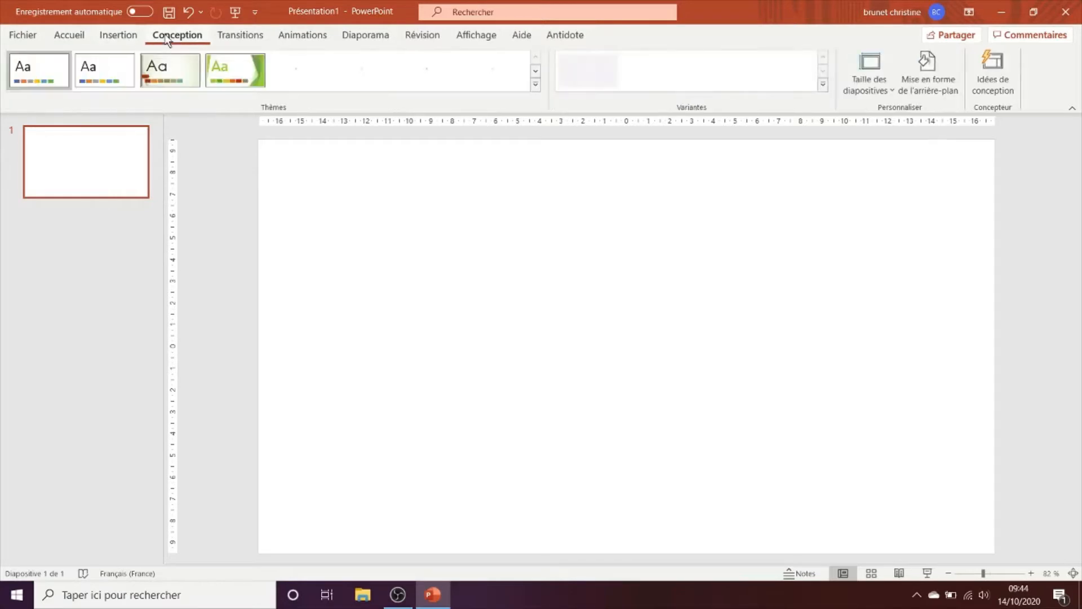
click(868, 79)
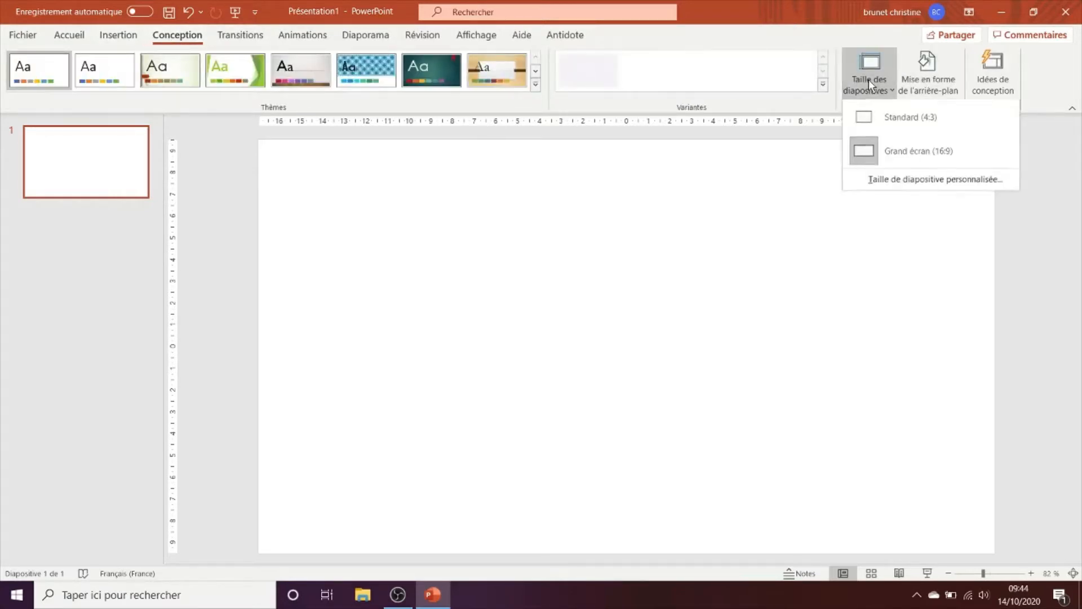
click(904, 181)
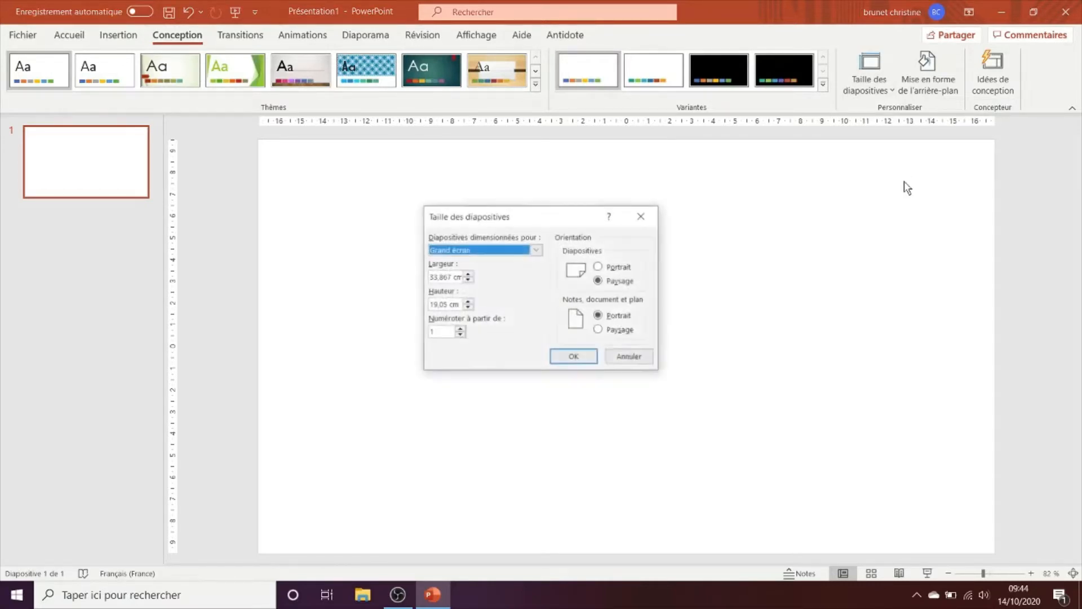
click(599, 267)
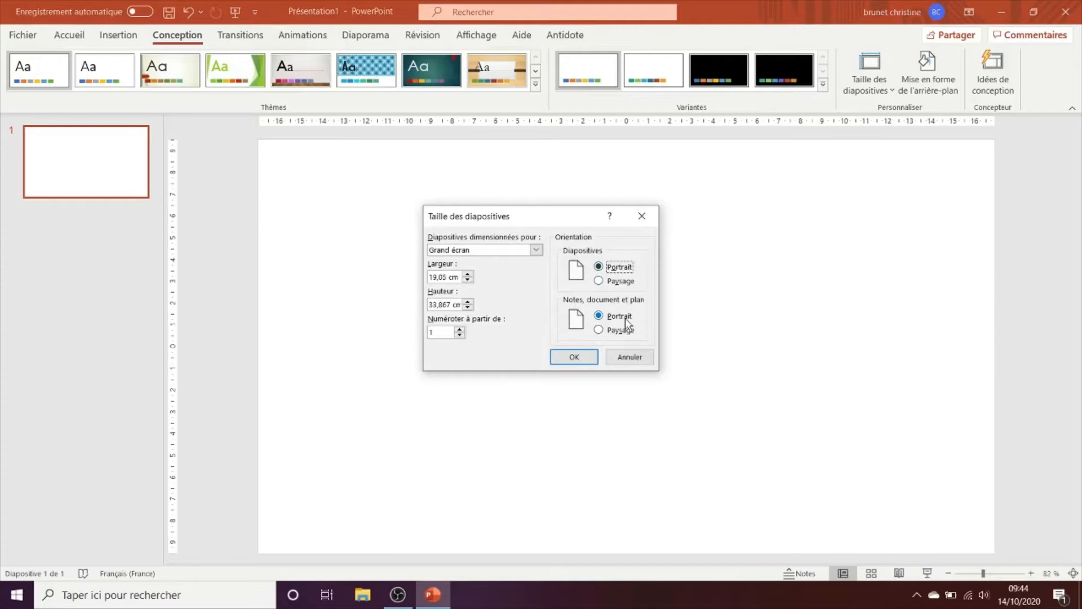
click(539, 251)
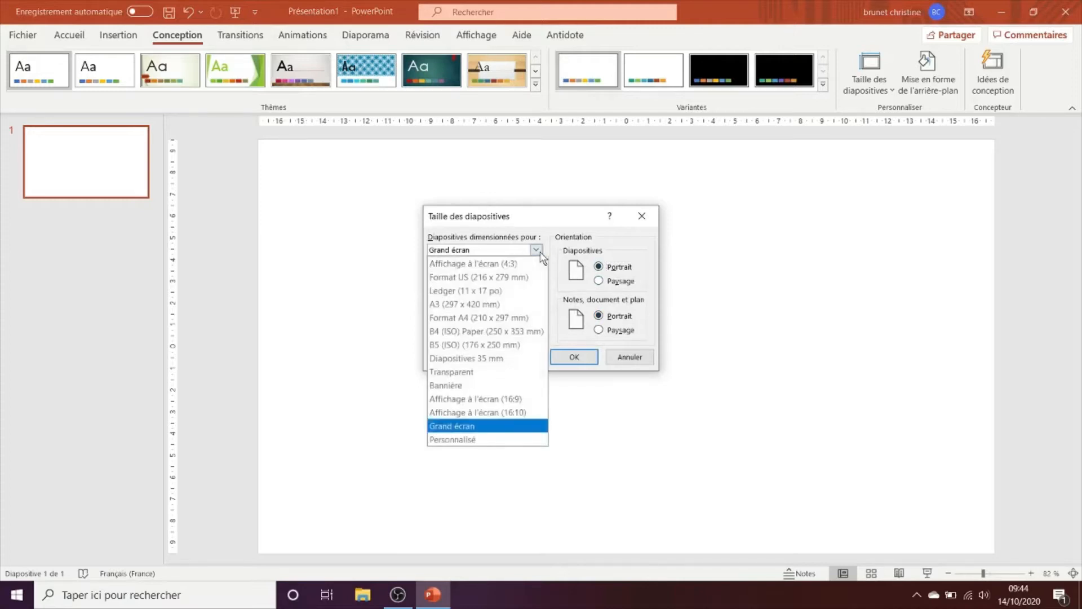
click(509, 318)
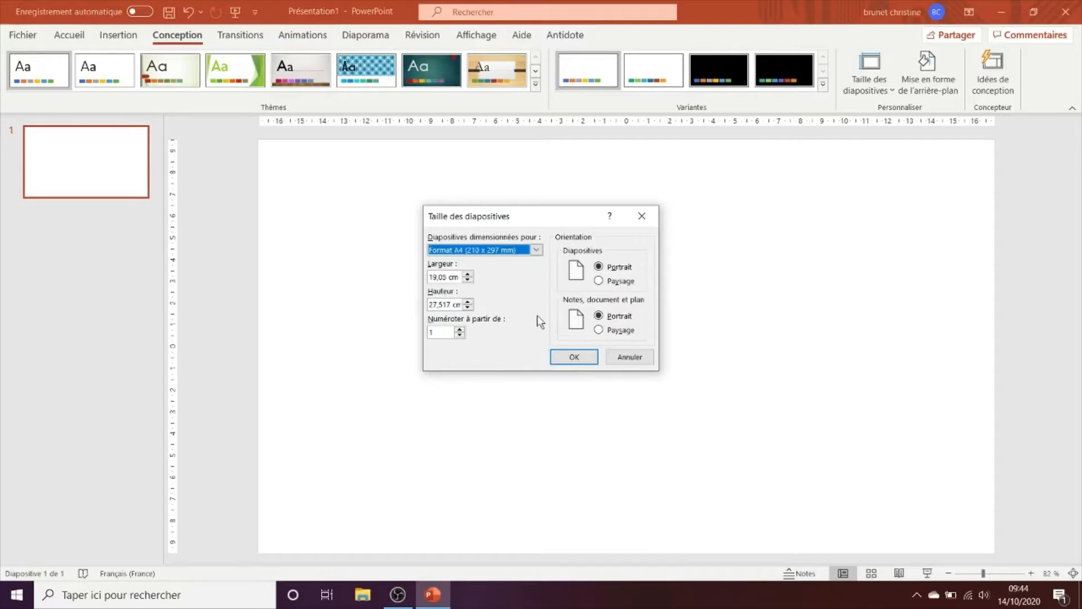
click(567, 360)
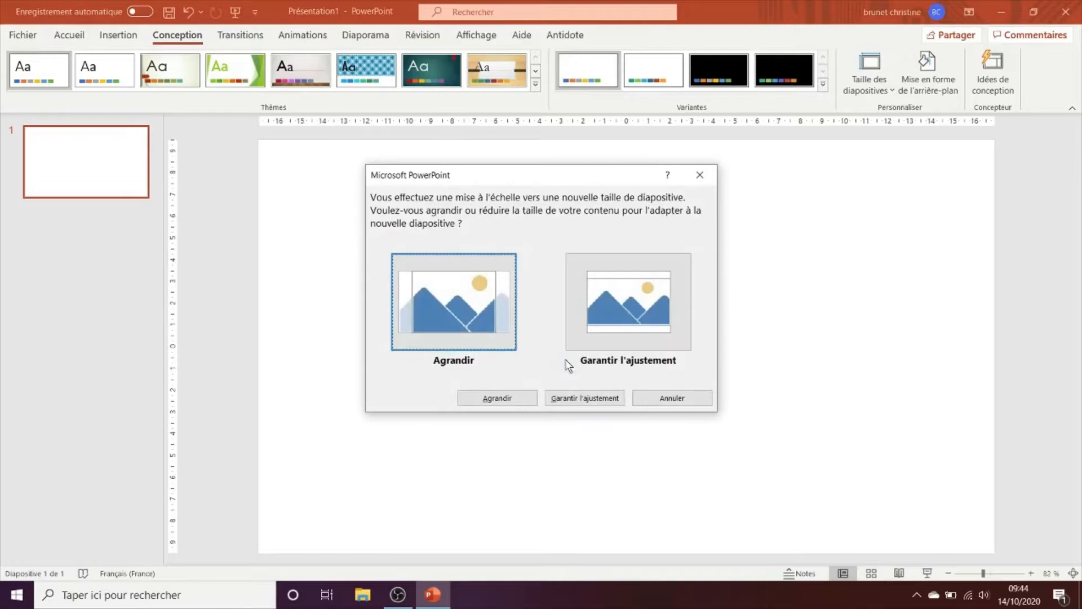
click(621, 327)
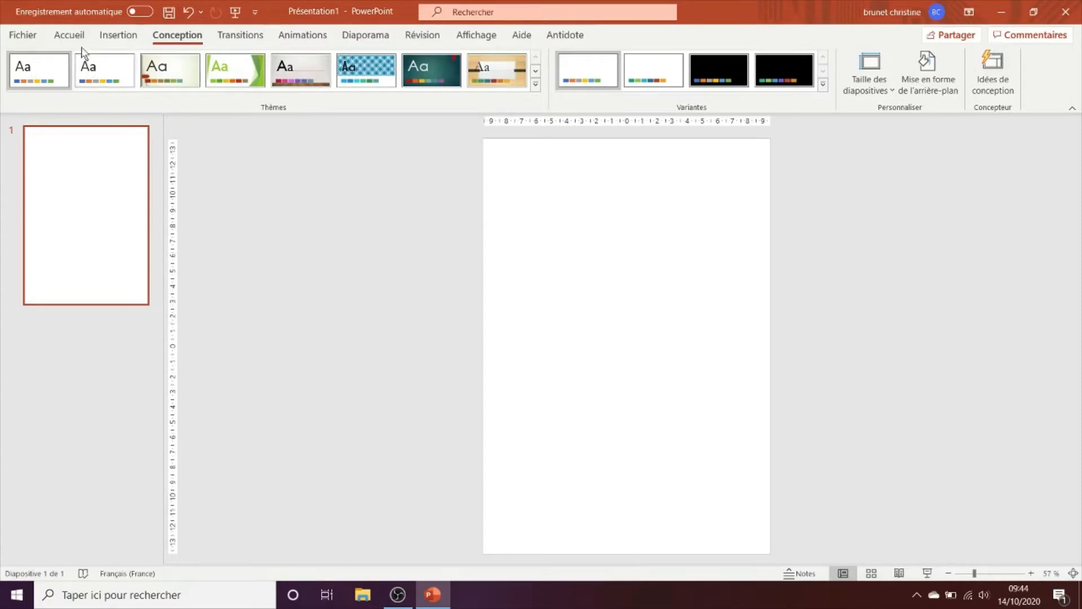
Step: Add a text box about 10 cm wide near the top of the page and enter the author's name in capitals
click(117, 36)
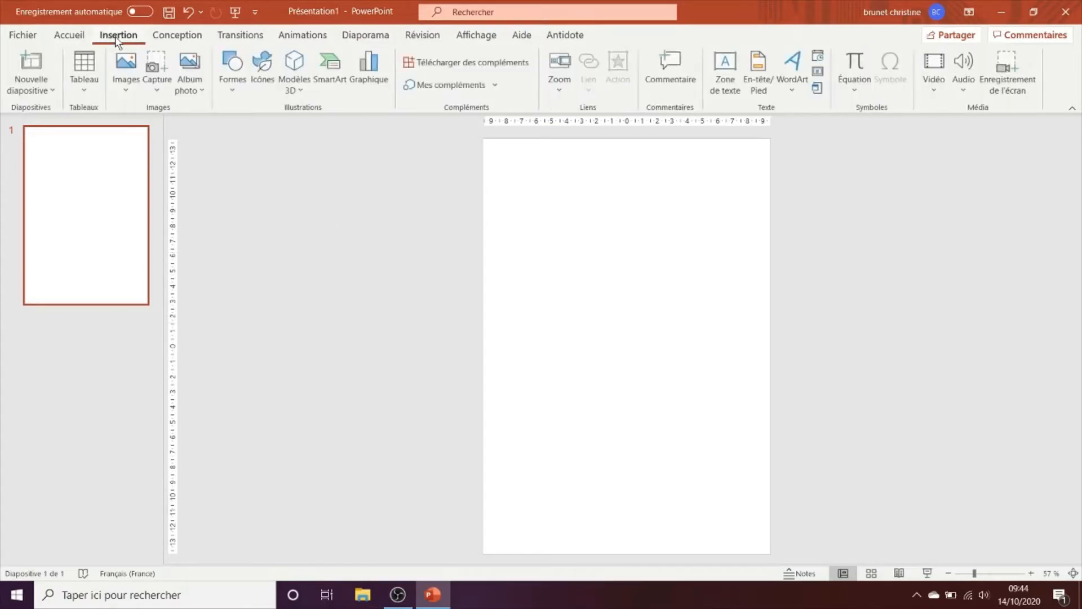
click(731, 74)
drag(557, 161, 713, 209)
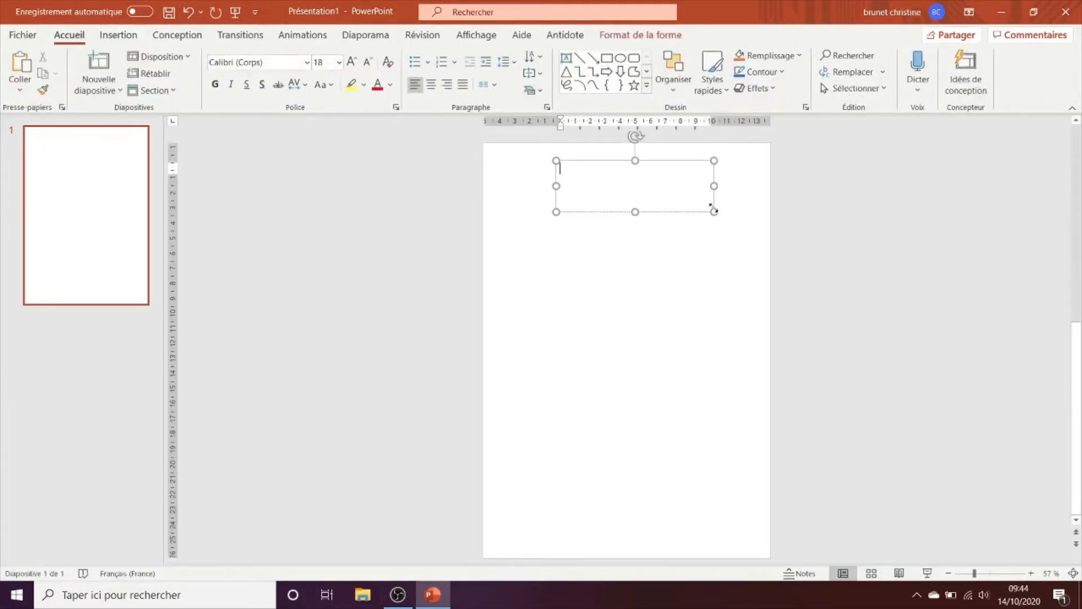
text(ALO)
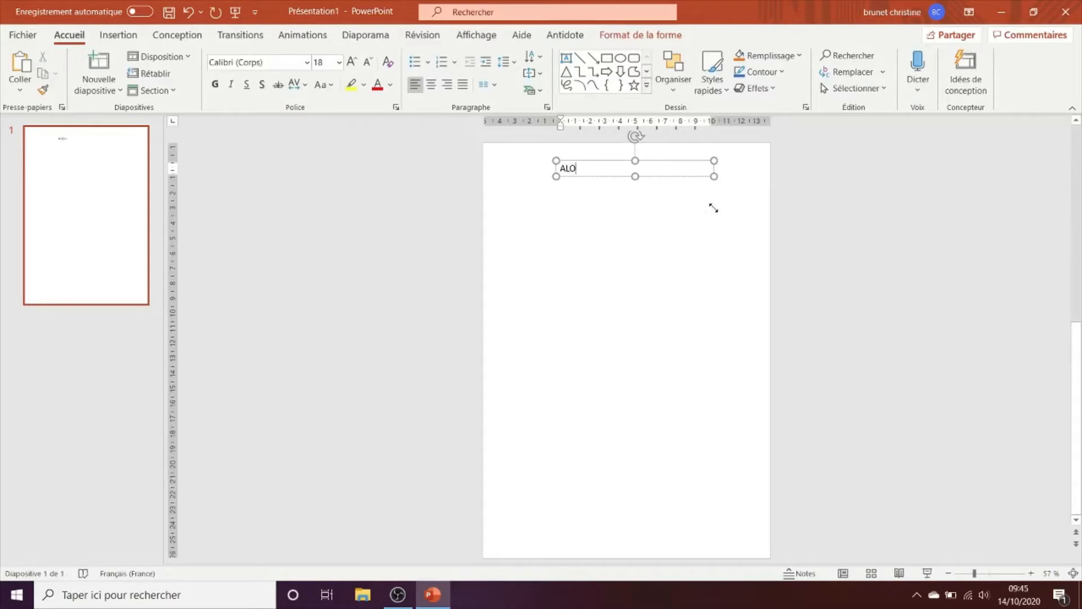
text(YS)
Step: Format the author's name as bold, shadowed, red, centred text at 36 pt
click(608, 177)
click(215, 84)
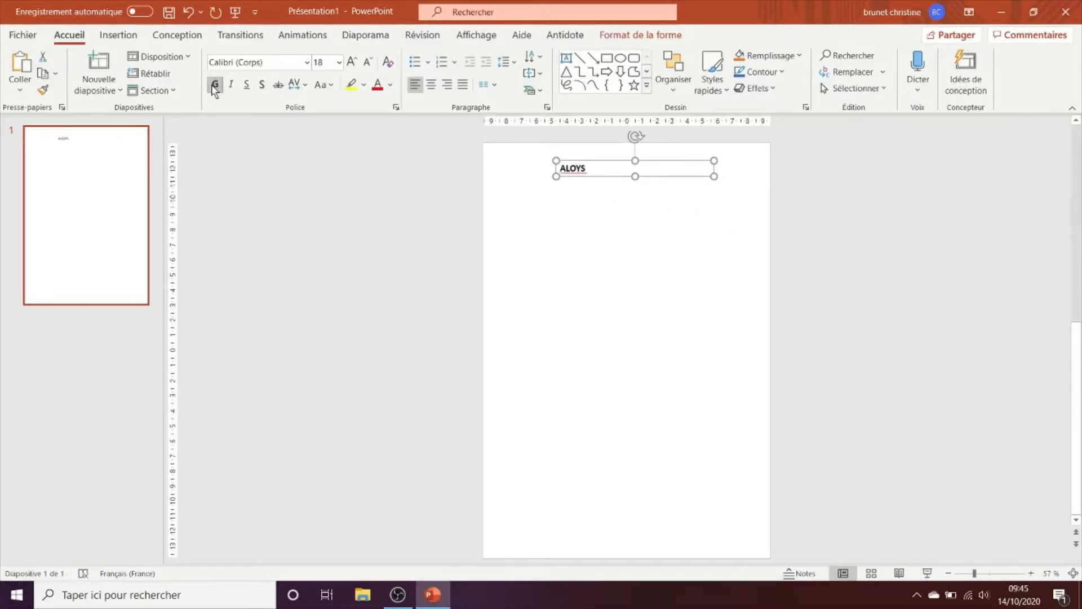
click(262, 84)
click(377, 85)
click(429, 87)
click(339, 63)
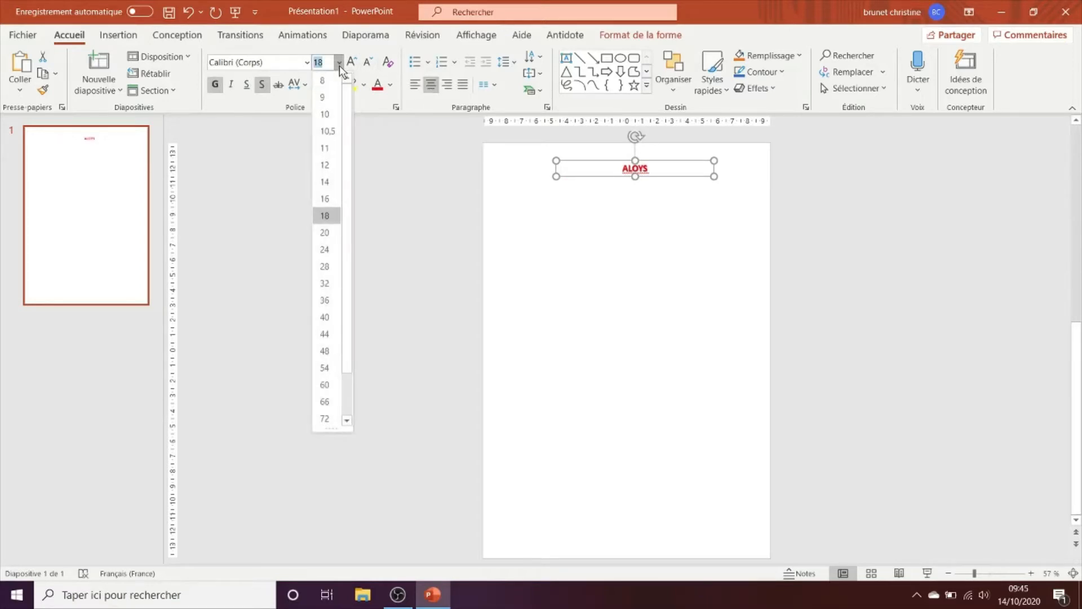
click(328, 299)
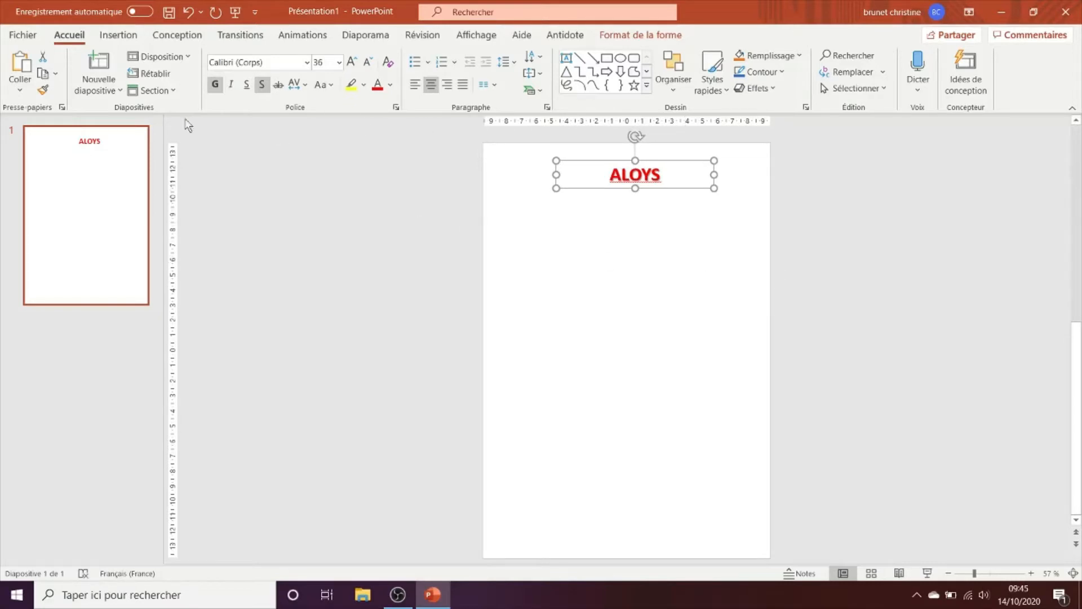
Step: Add a second text box about 9 cm wide below the author's name, with centred text
click(119, 35)
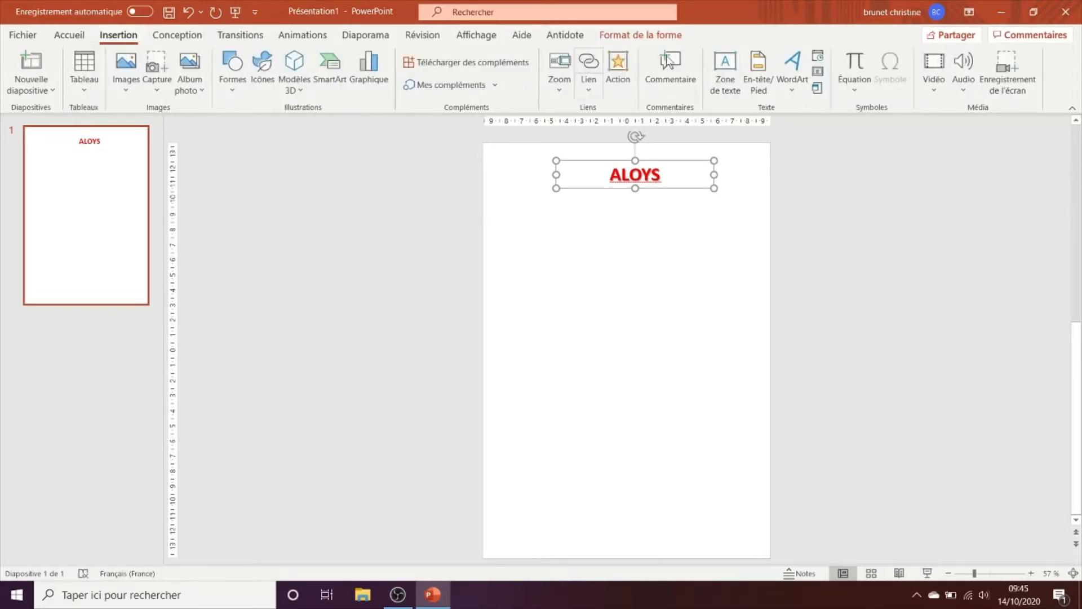
click(727, 67)
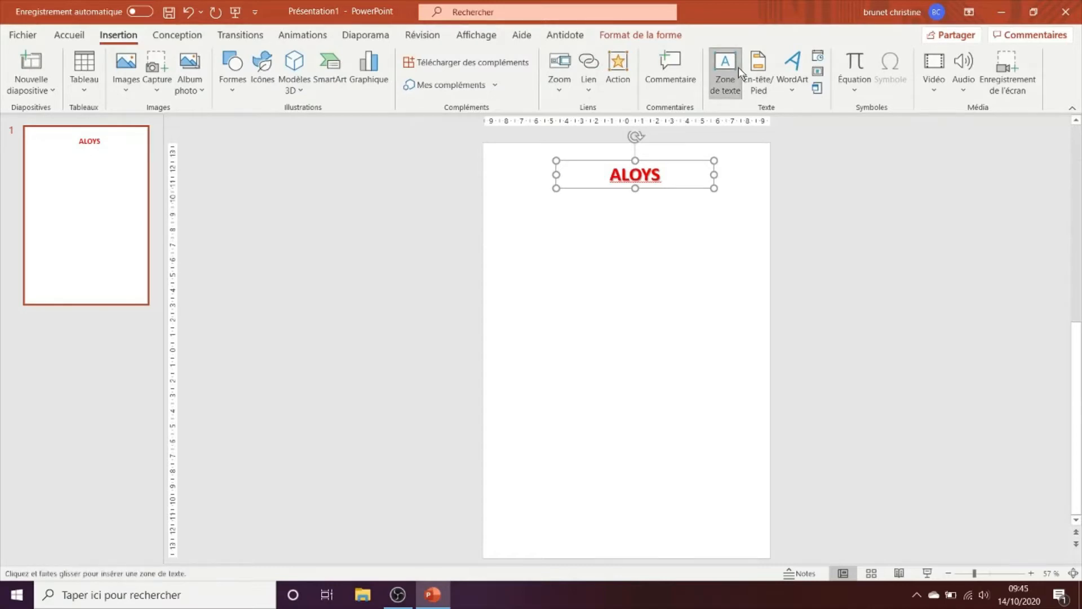
drag(600, 244, 738, 372)
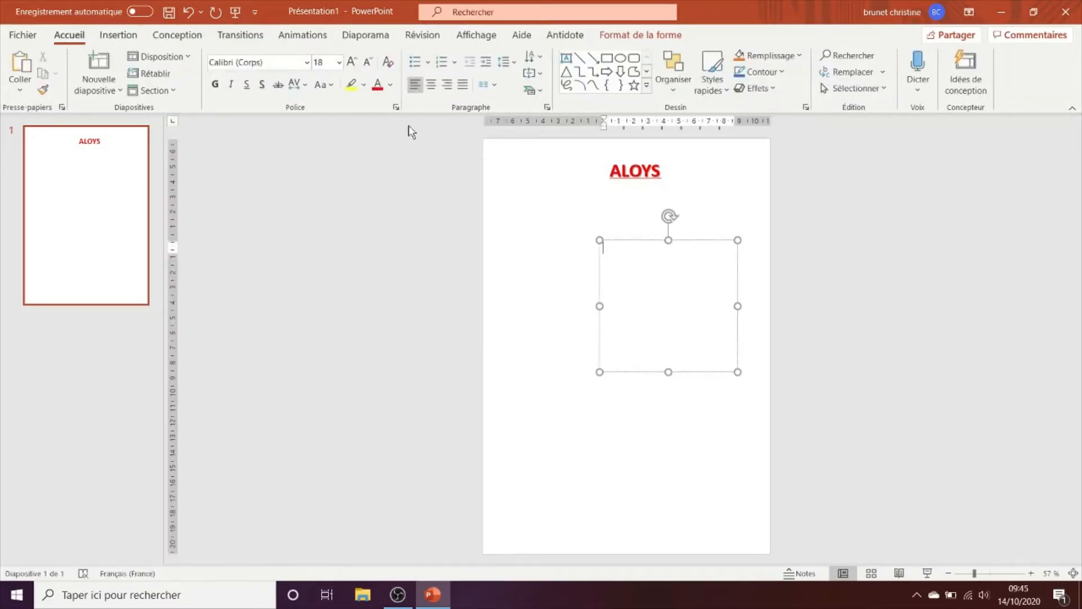
click(432, 85)
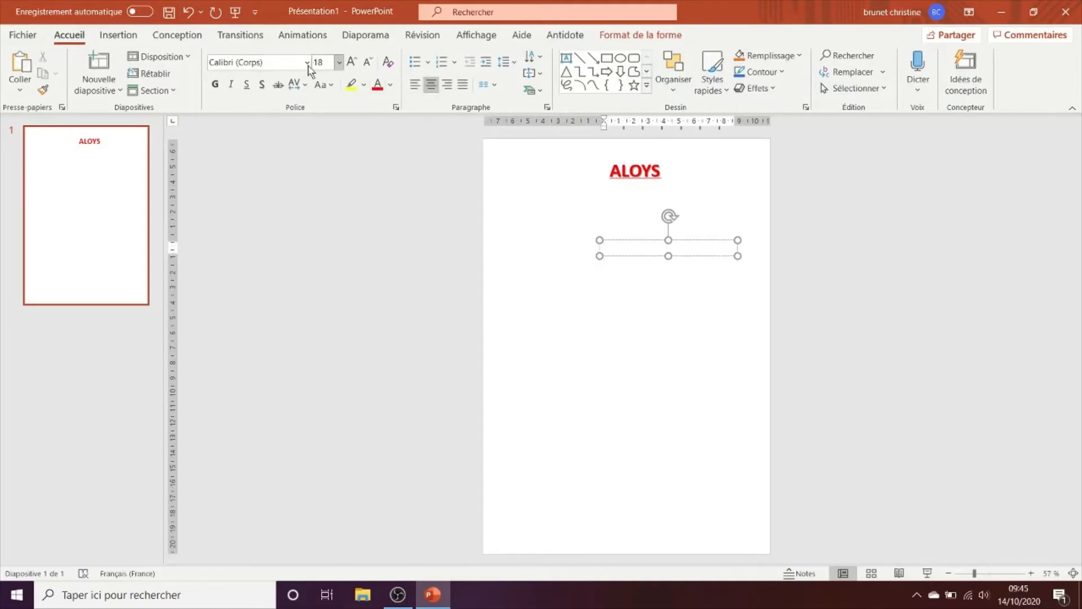
Step: Enter "Le MUR" in the second text box in red Ink Free at 44 pt, bold with a text shadow
click(307, 64)
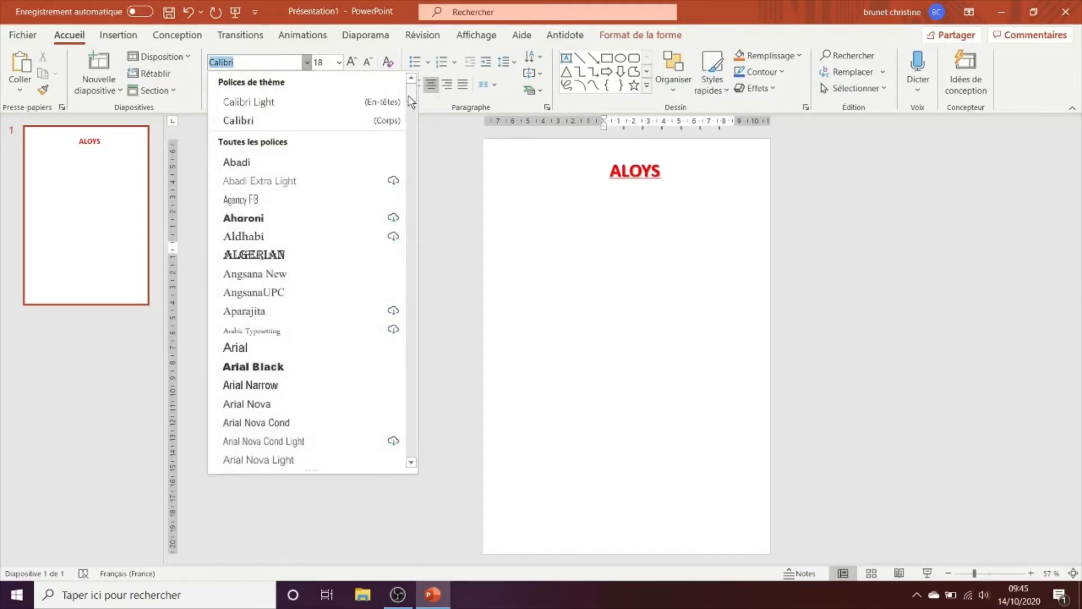
drag(411, 93, 425, 251)
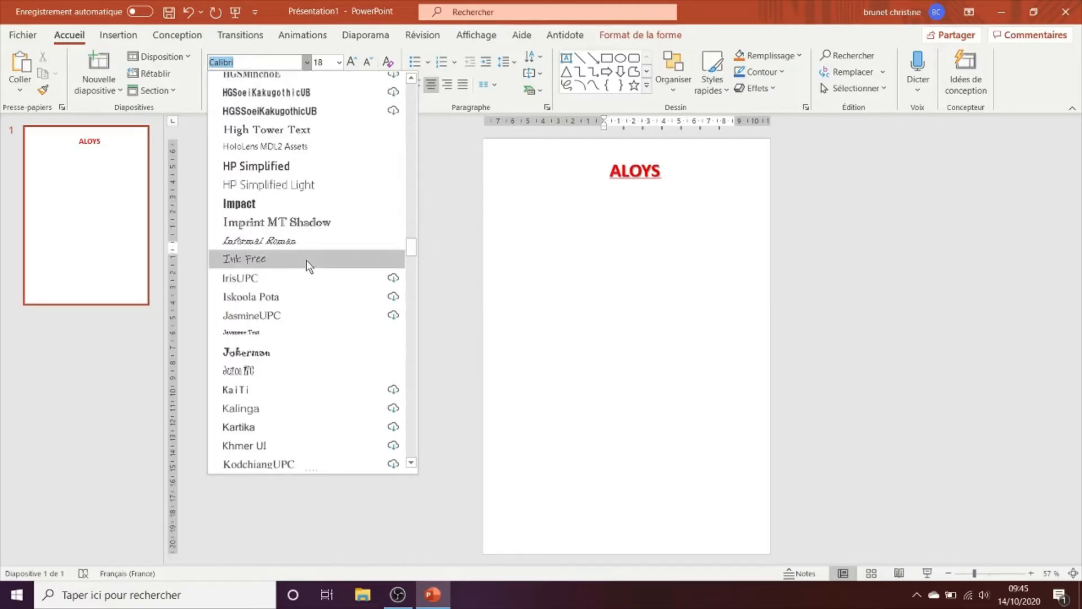
click(307, 259)
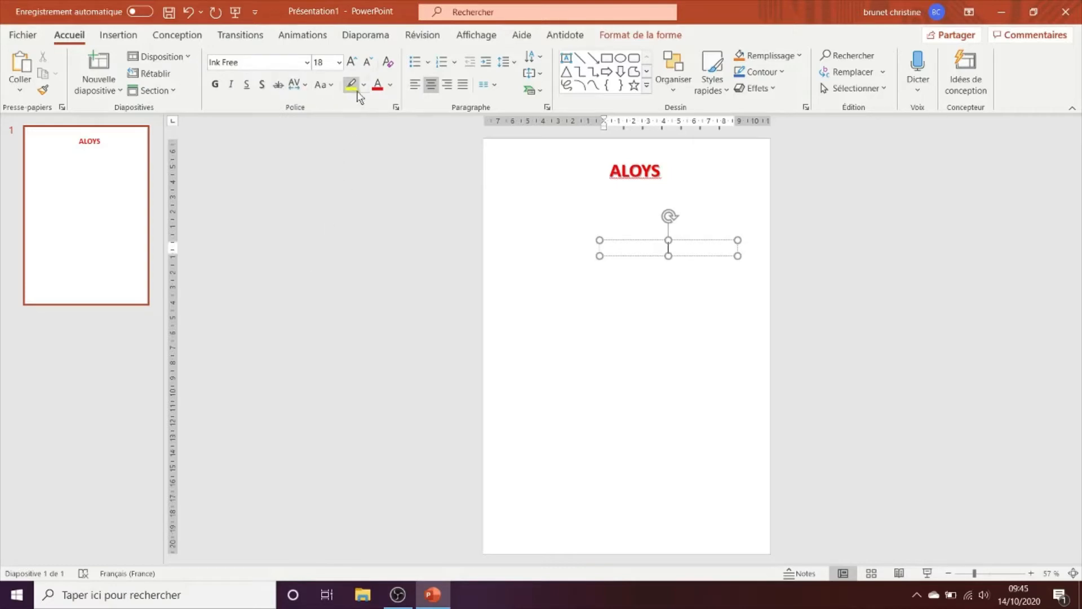
click(216, 84)
click(262, 87)
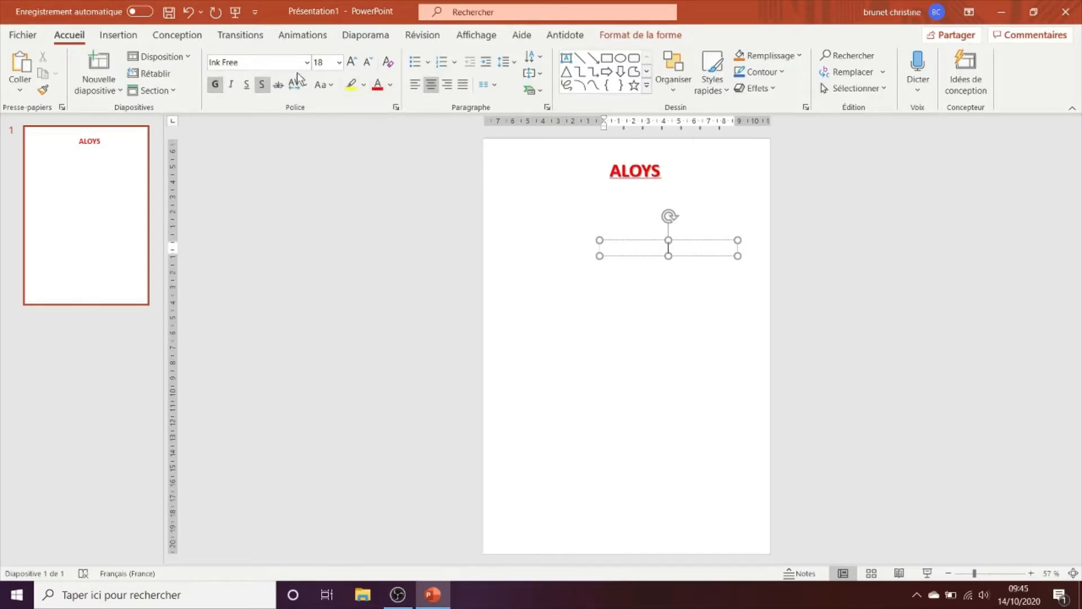
click(340, 63)
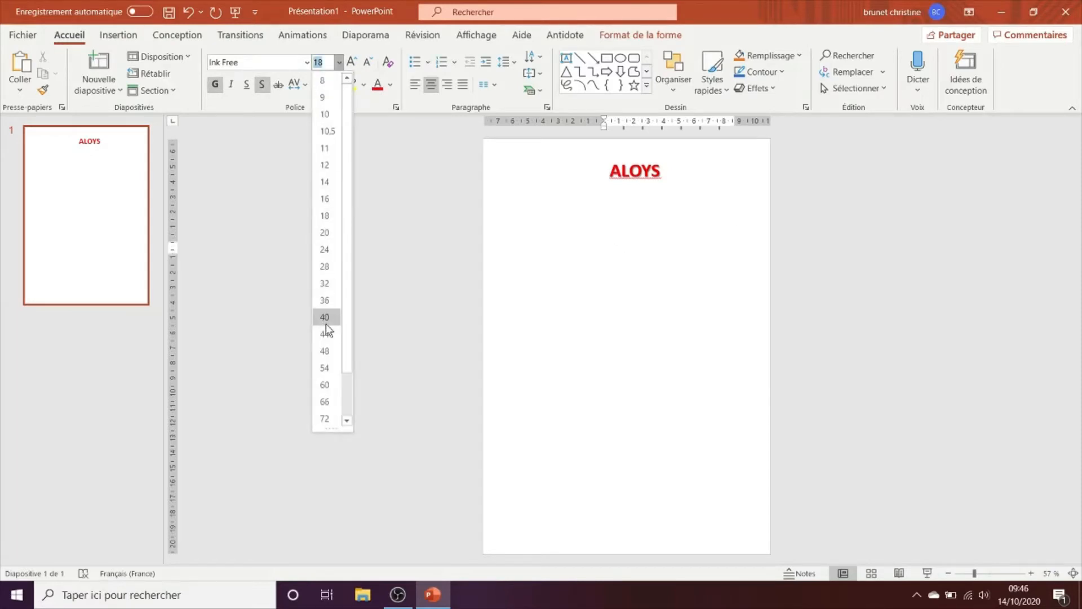
click(329, 335)
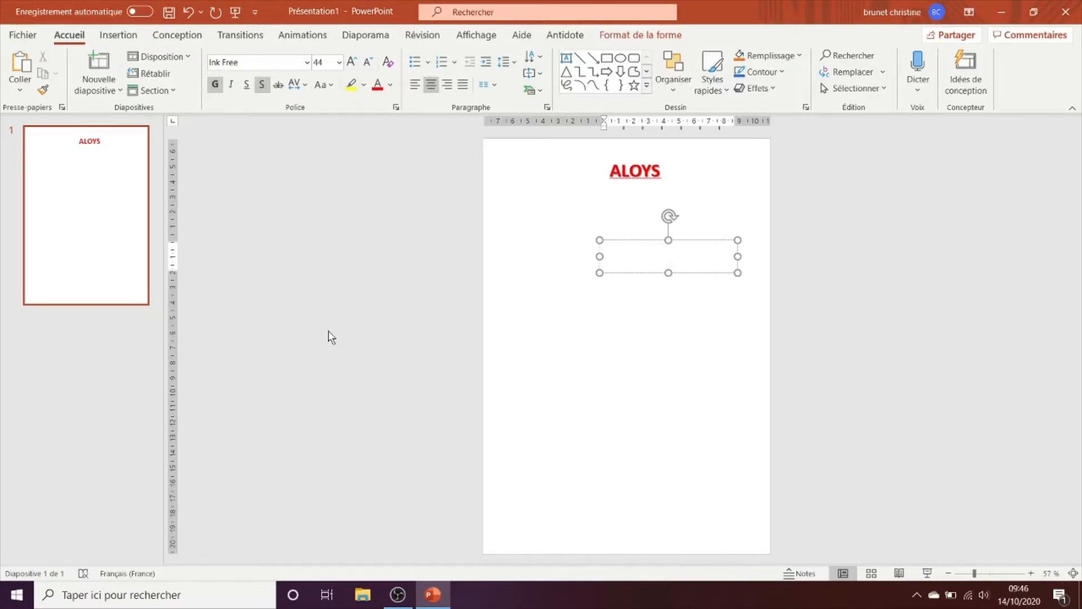
text(Le MUR)
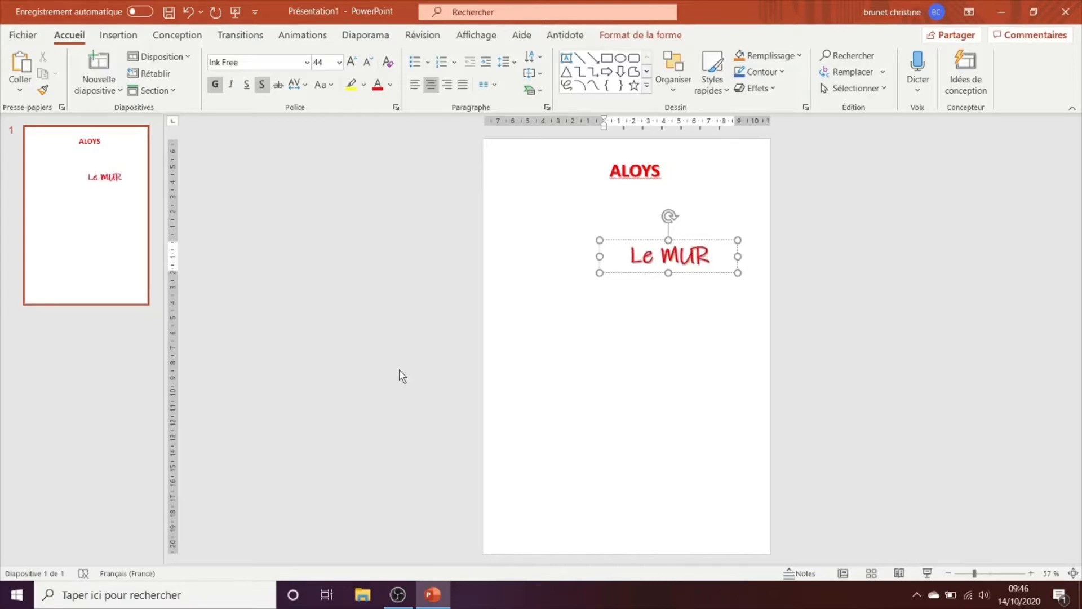
click(331, 341)
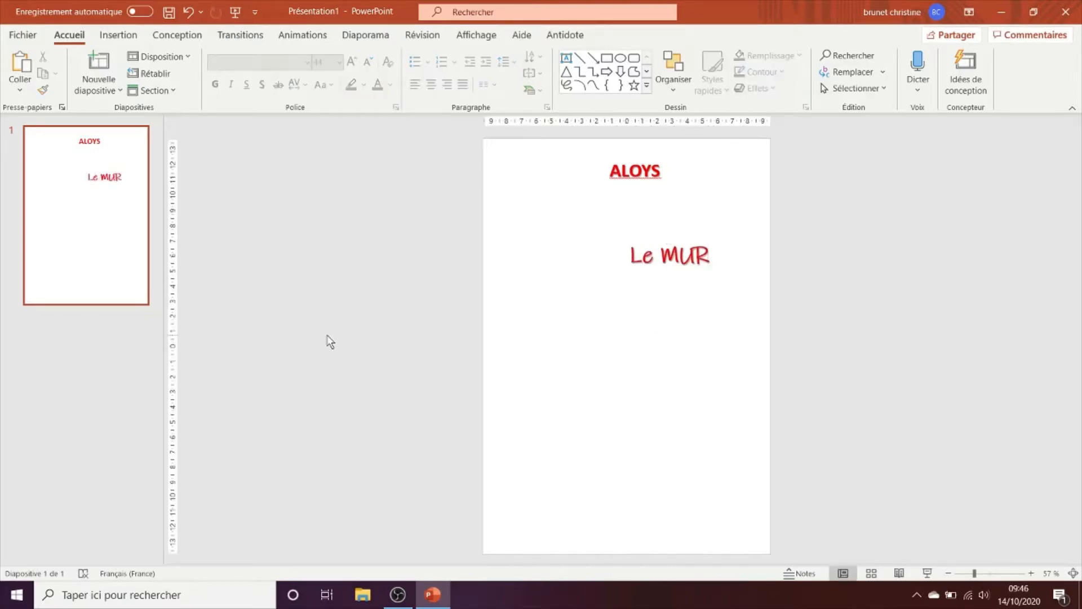
Step: Insert the picture "logo cdl collection transp" from the émission 5 folder on the Samsung_T5 drive
click(119, 36)
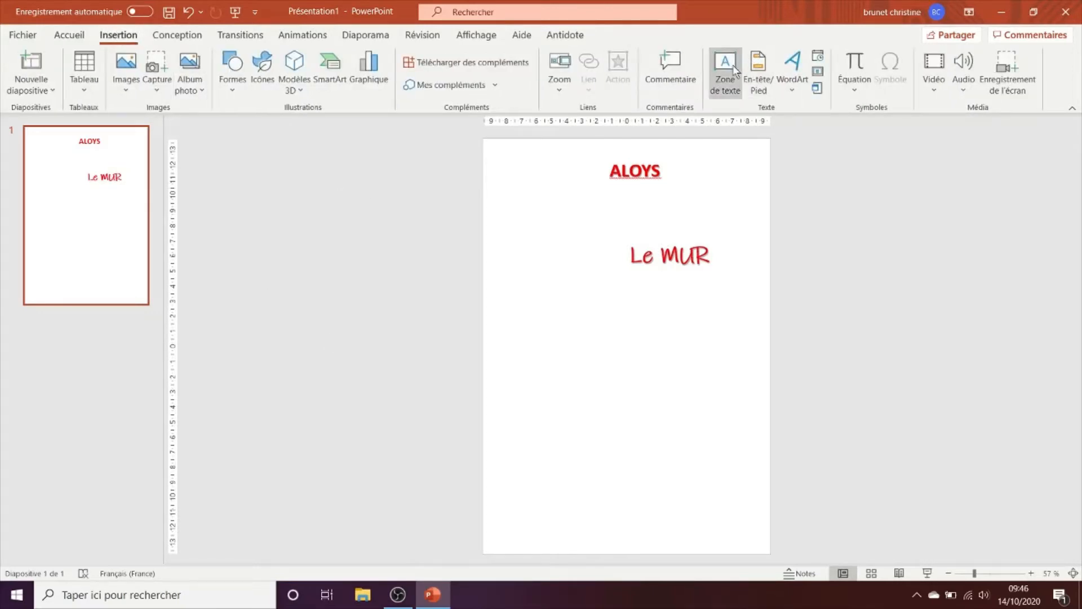
click(128, 68)
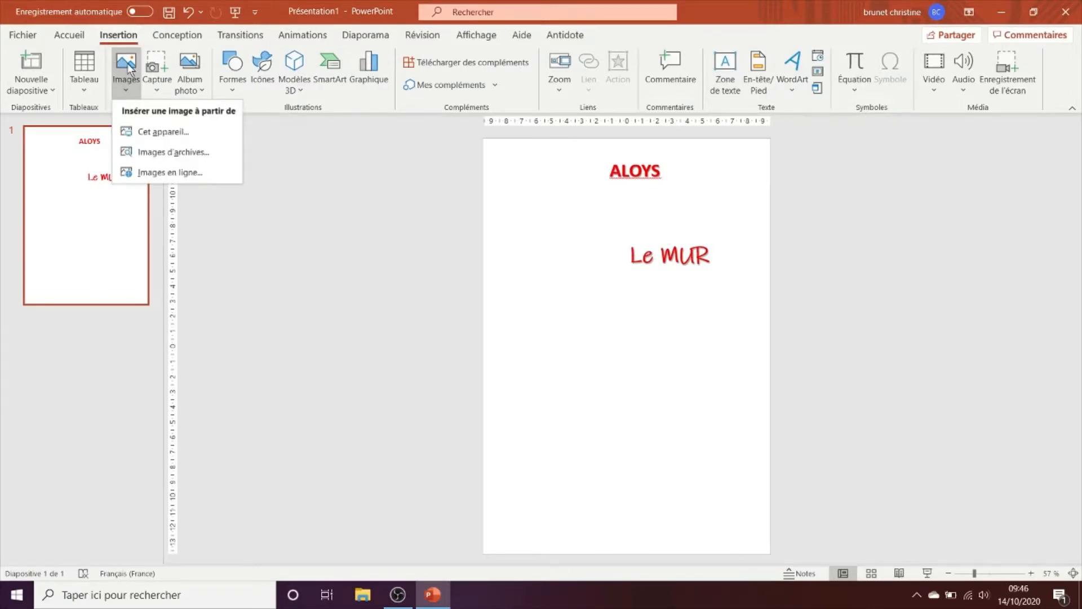
click(181, 144)
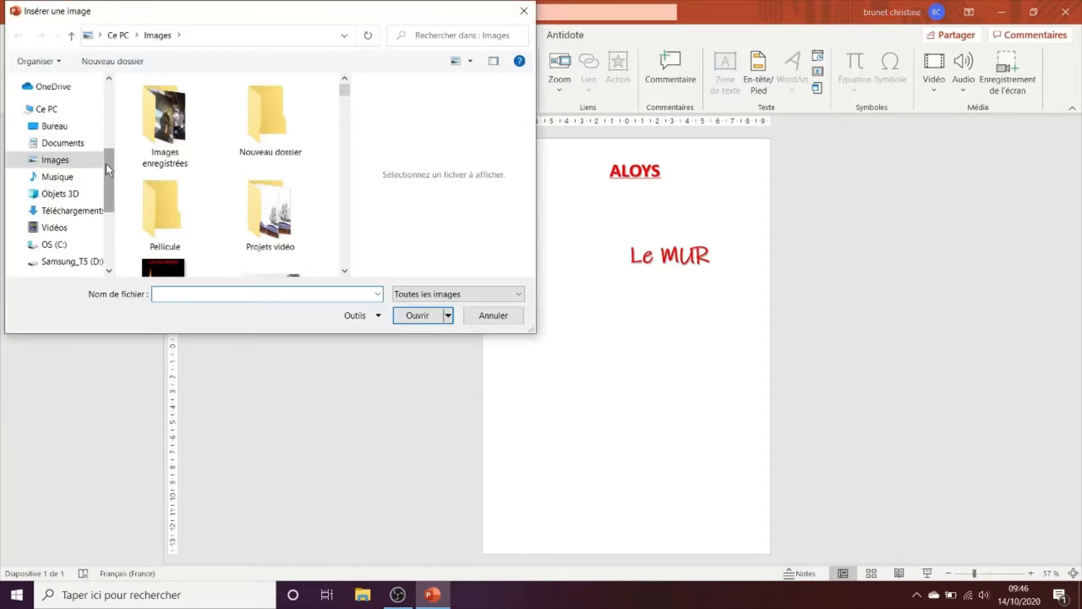
drag(106, 164, 104, 208)
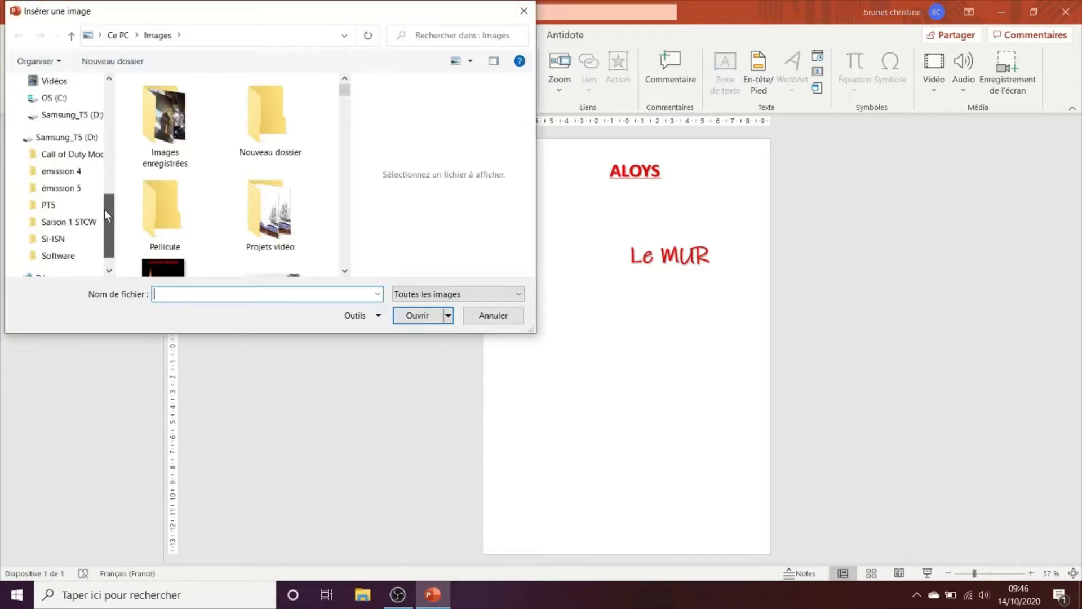
click(79, 194)
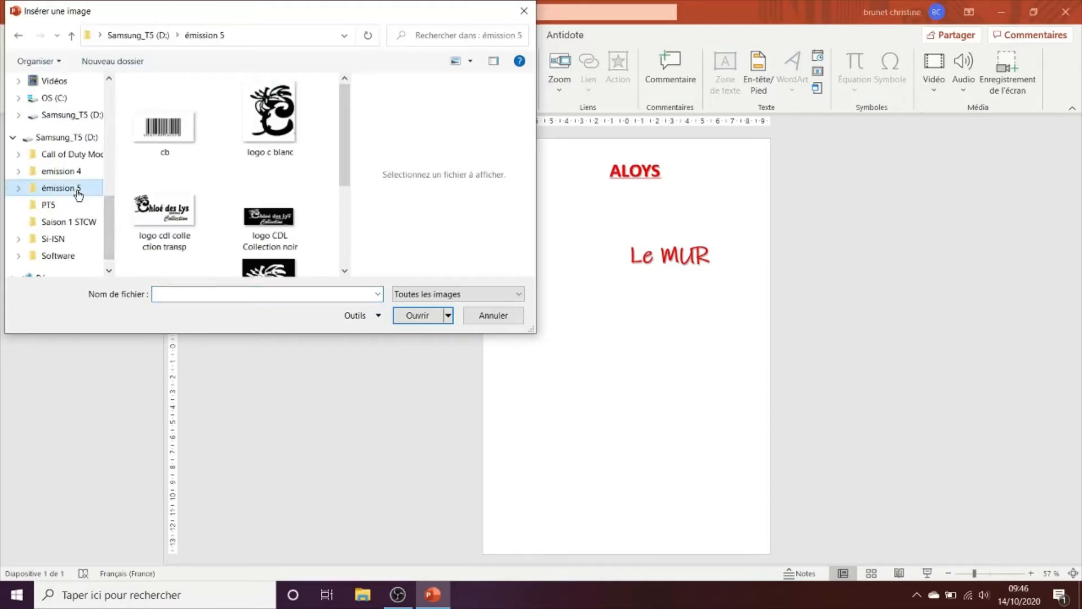
double_click(170, 220)
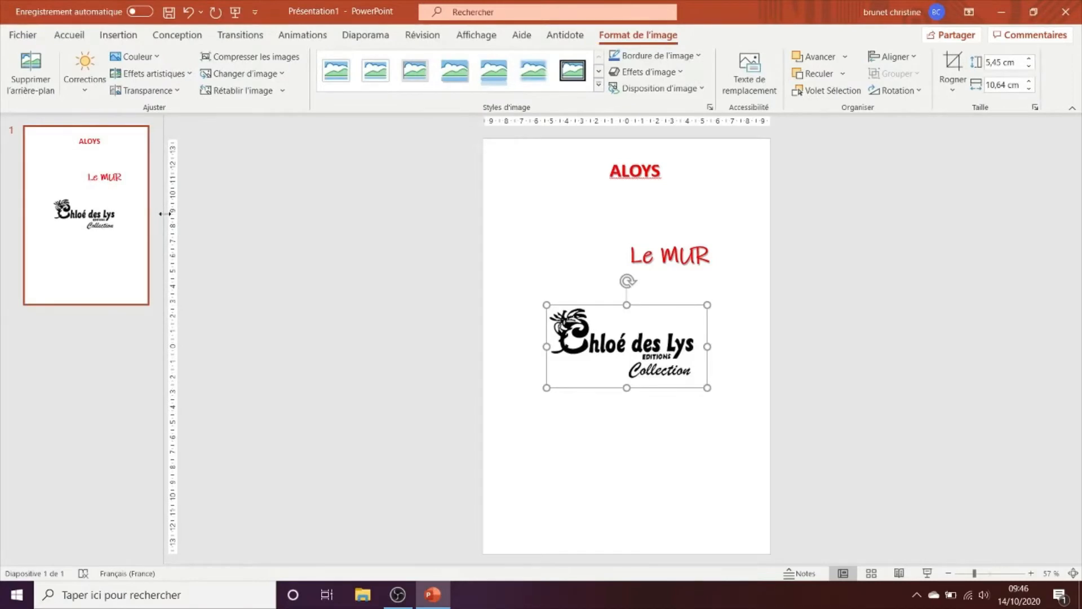
Step: Shrink the Chloé des Lys logo to about 5.45 cm wide and centre it near the foot of the page
drag(670, 337, 675, 484)
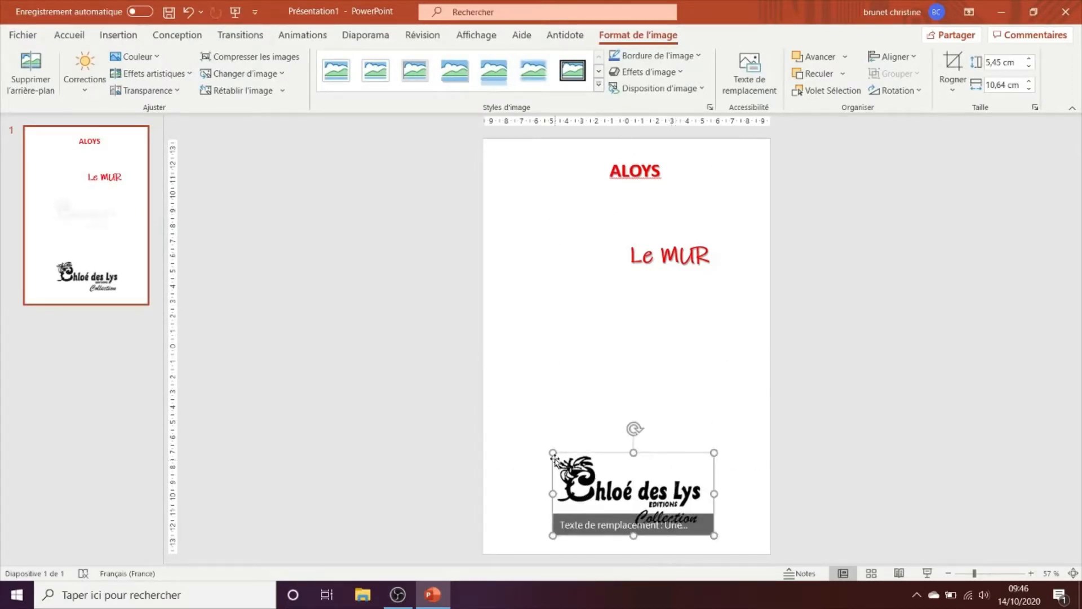
drag(551, 452, 624, 476)
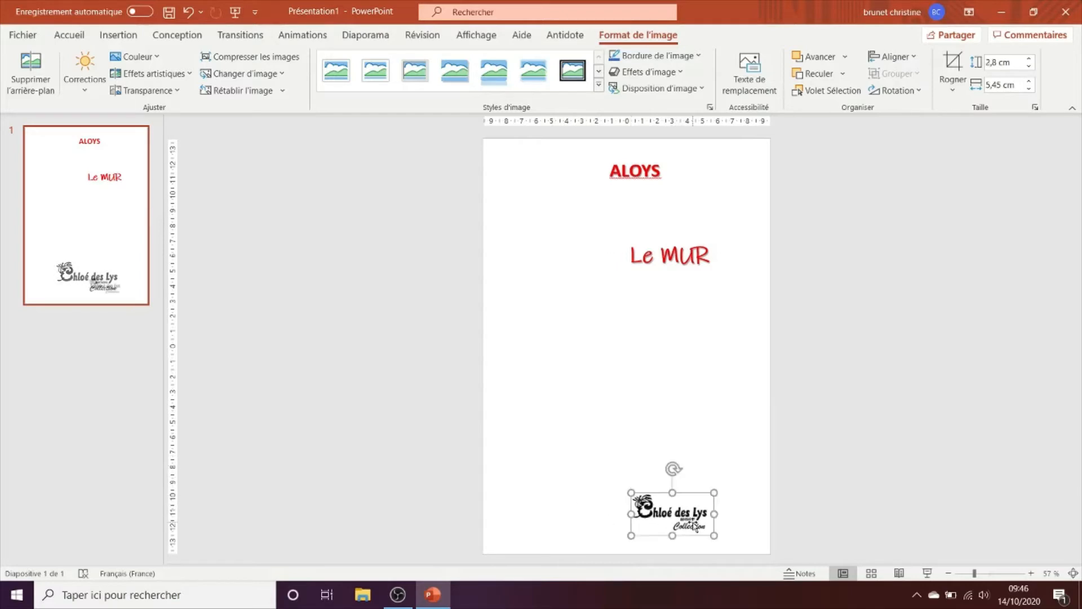
drag(671, 508, 625, 518)
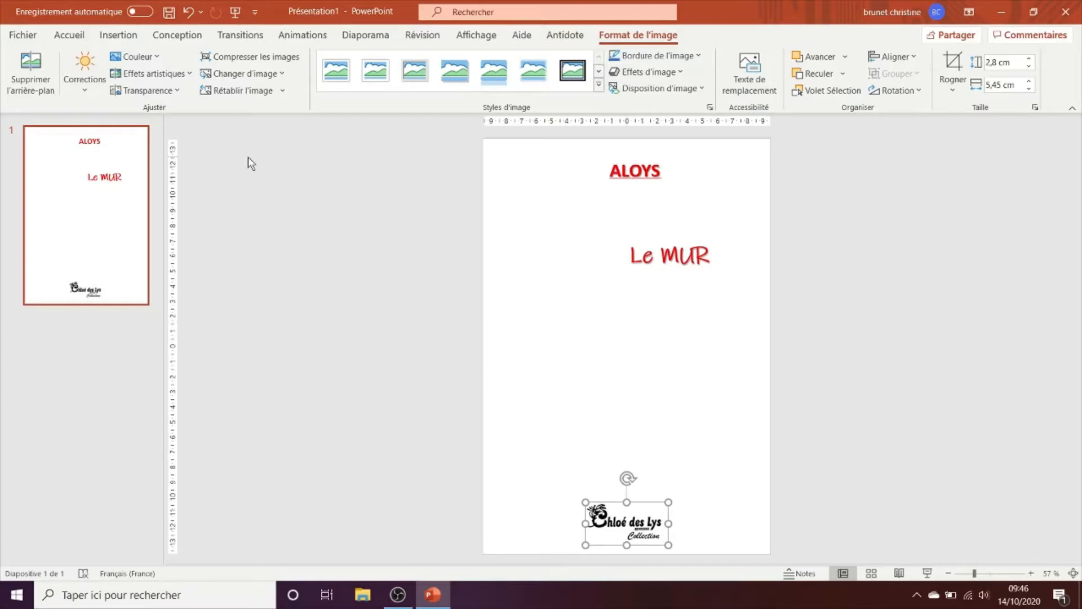
Step: Insert the picture "photo couv la roche des corbeaux" and place it between the title and the publisher's logo
click(124, 40)
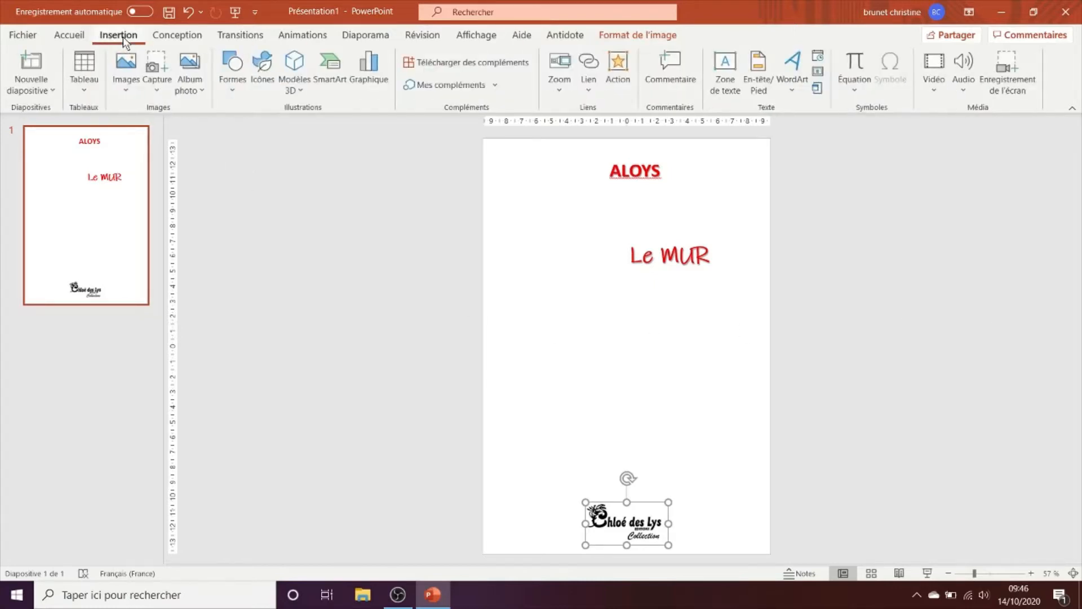
click(128, 90)
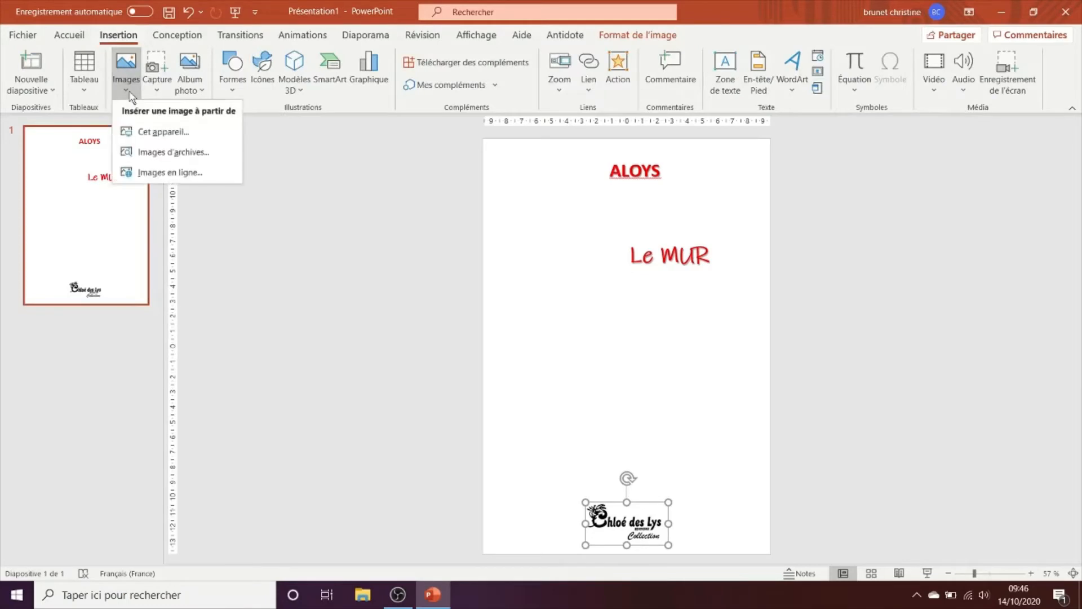
click(171, 132)
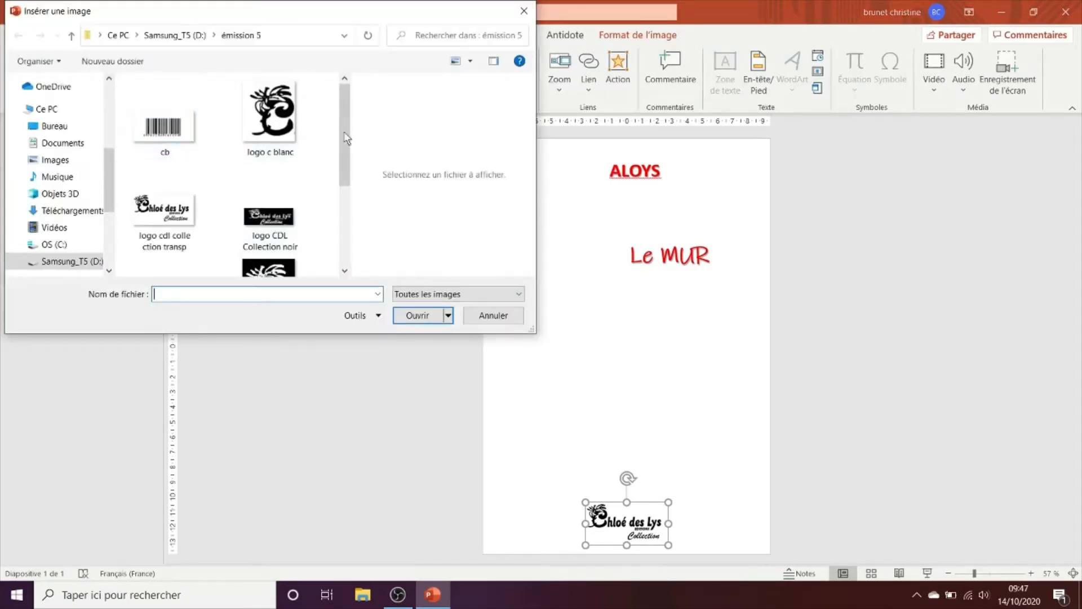
drag(346, 132, 344, 212)
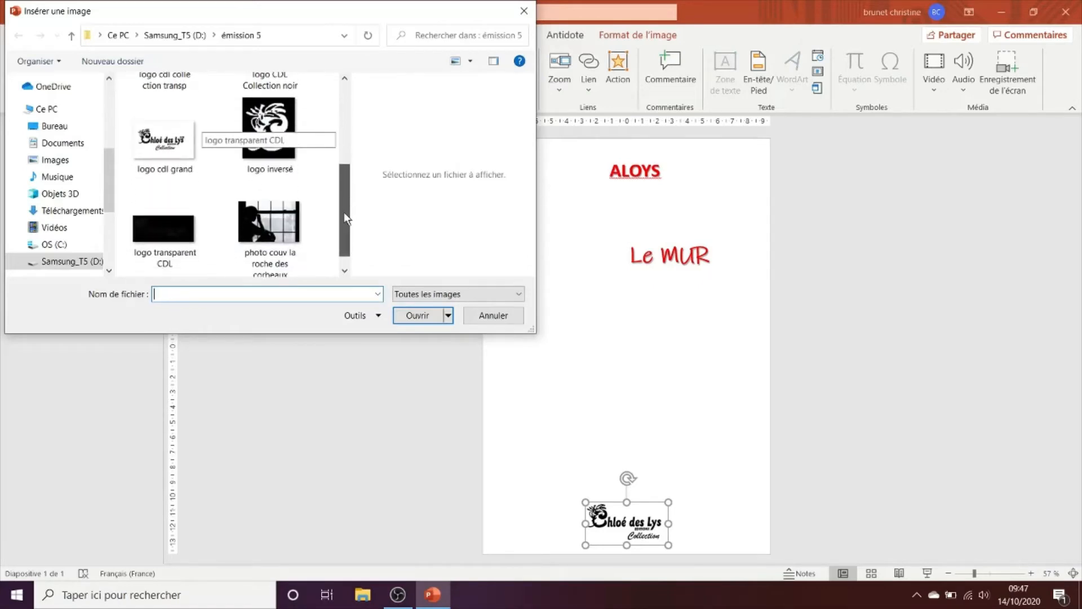
double_click(261, 228)
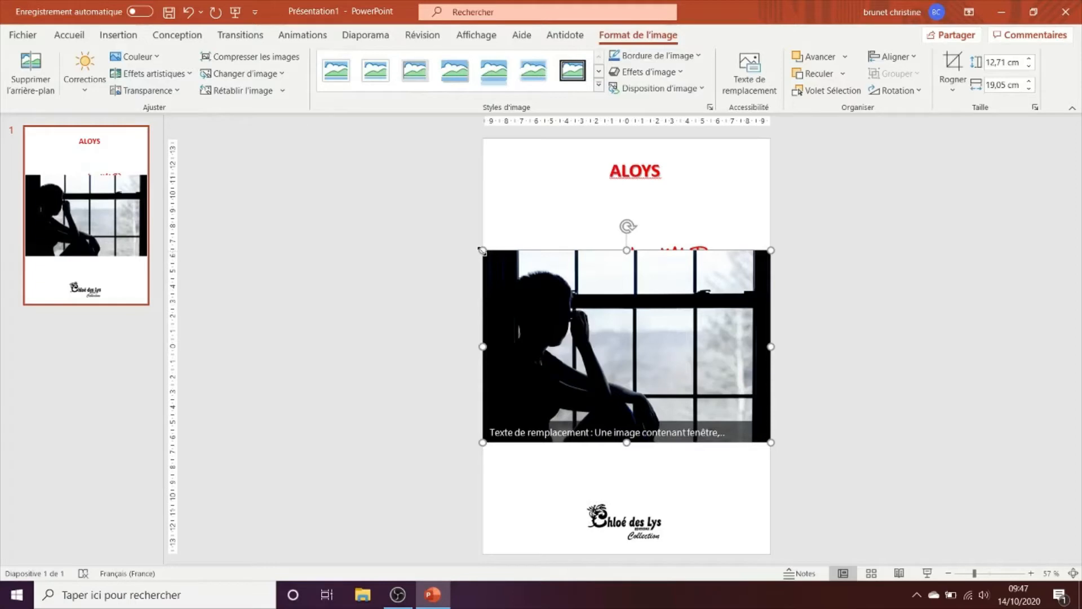
drag(598, 337, 599, 373)
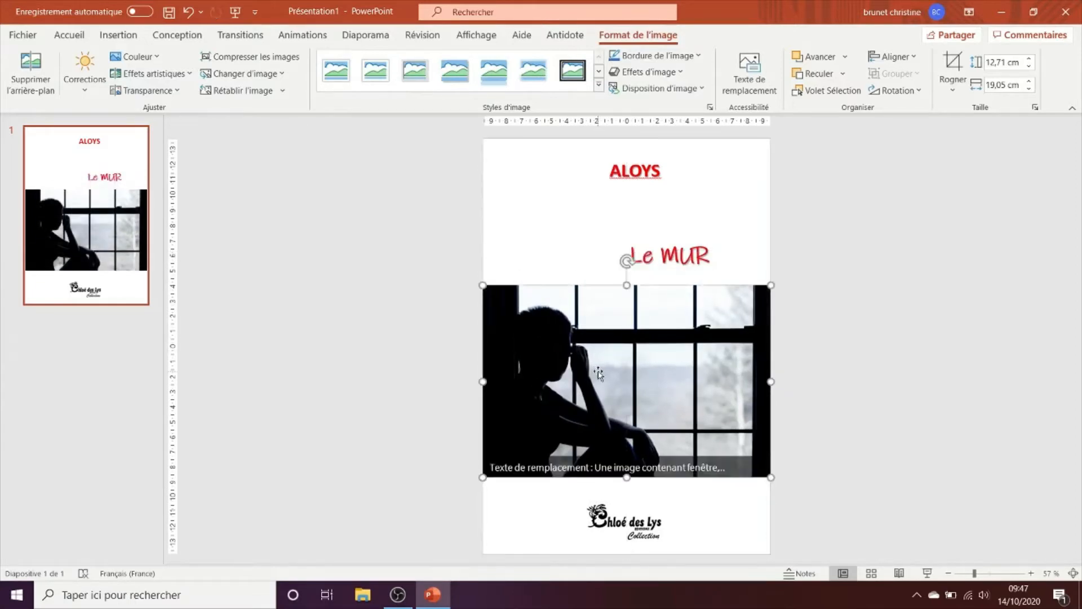
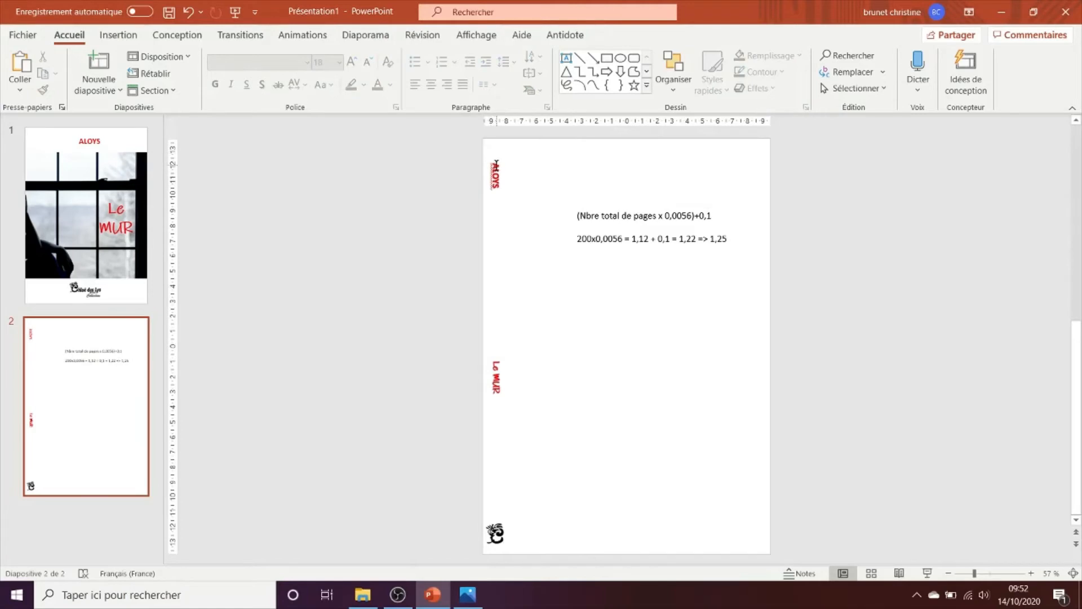
Step: Shift the vertical author's name on slide 2 slightly to the right
click(490, 157)
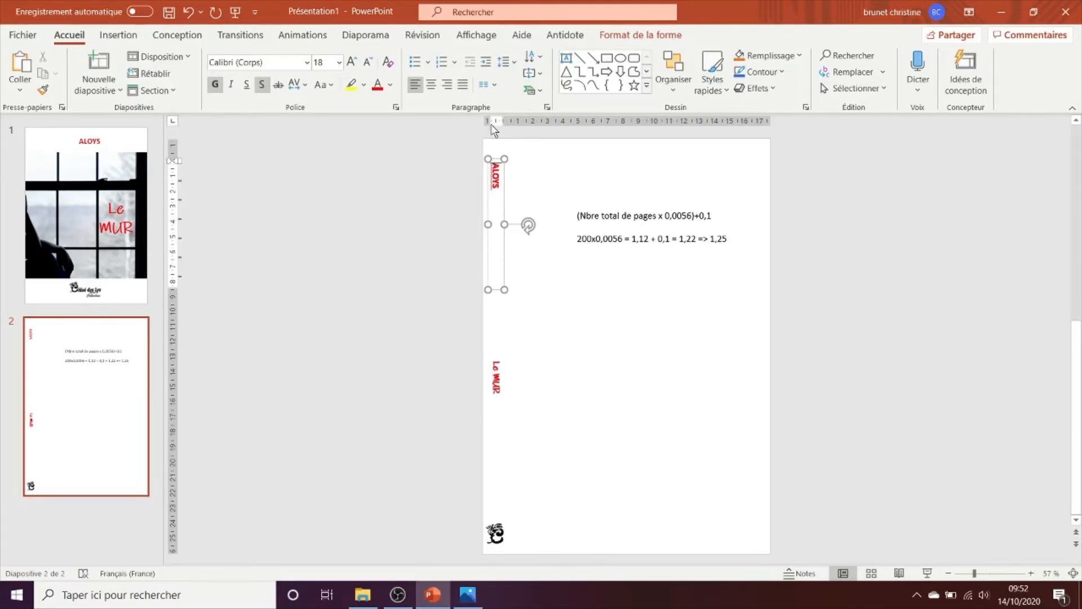
click(527, 165)
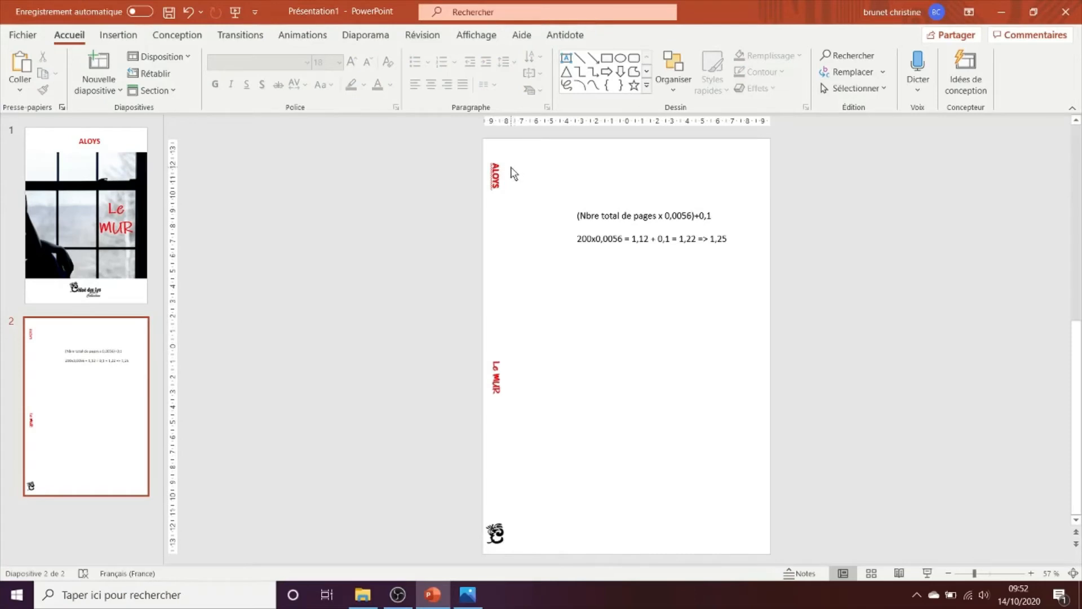
click(497, 172)
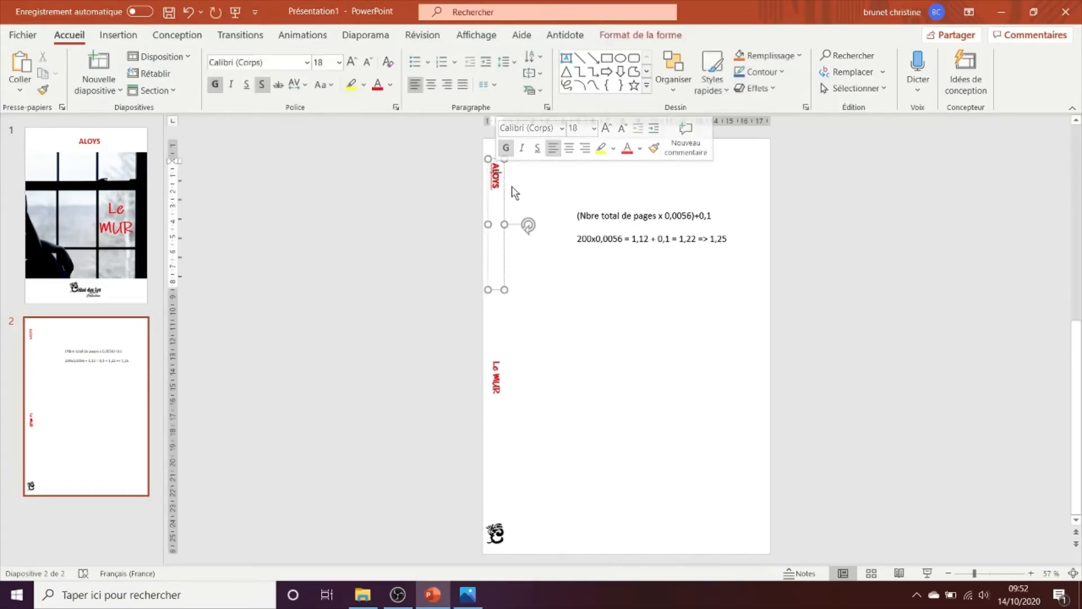
drag(506, 188, 507, 184)
Step: Move the vertical "Le MUR" title on slide 2 slightly right to align with the author's name, and higher up the page
click(496, 382)
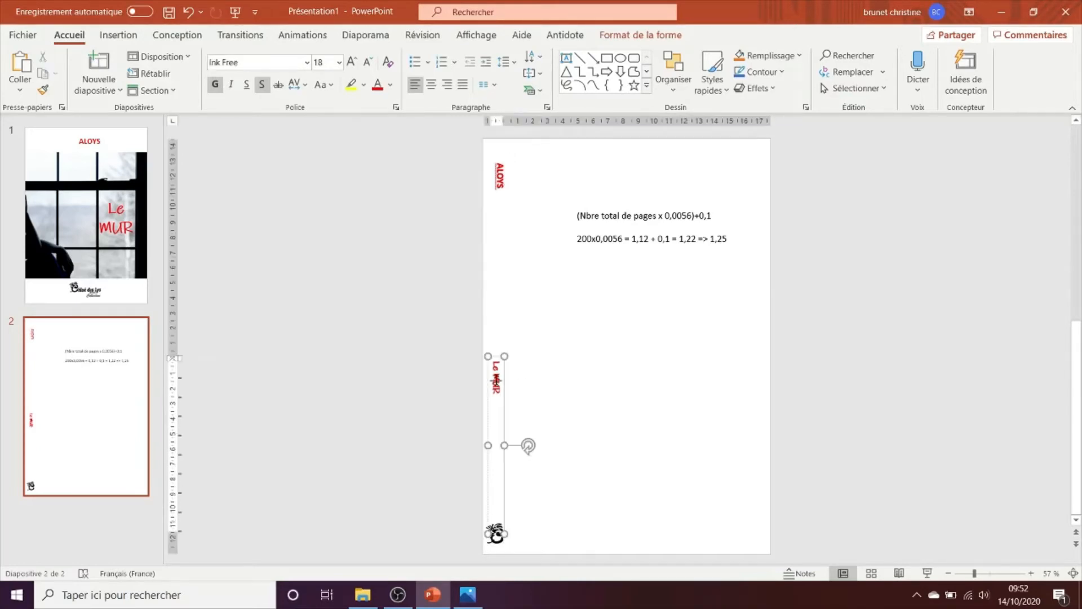
drag(504, 376, 509, 374)
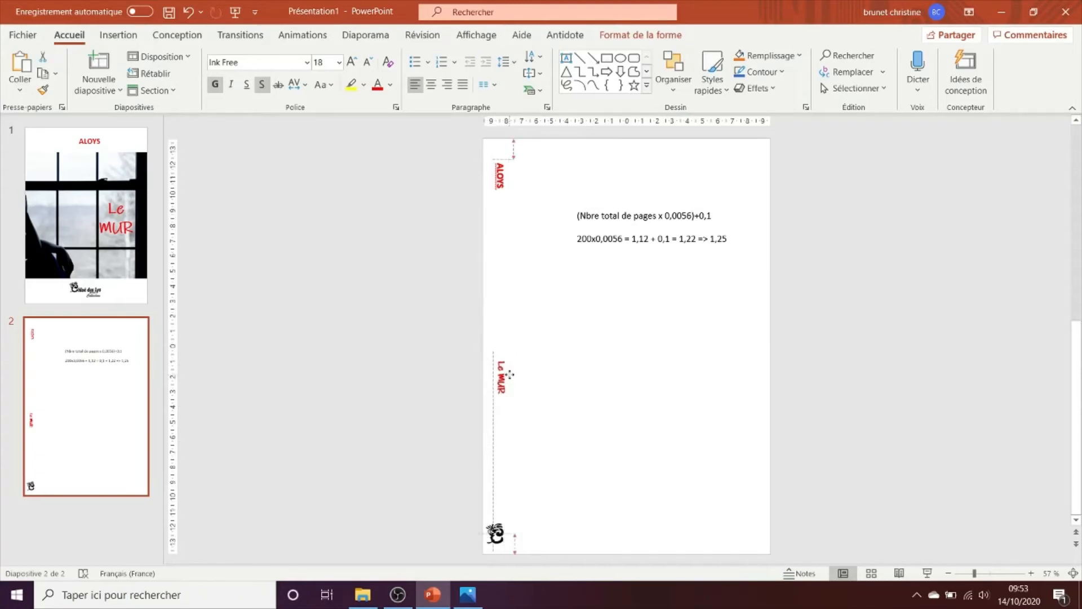
drag(509, 374, 507, 323)
Step: Nudge the small C logo at the foot of slide 2 slightly down and right, in line with the vertical title
click(495, 538)
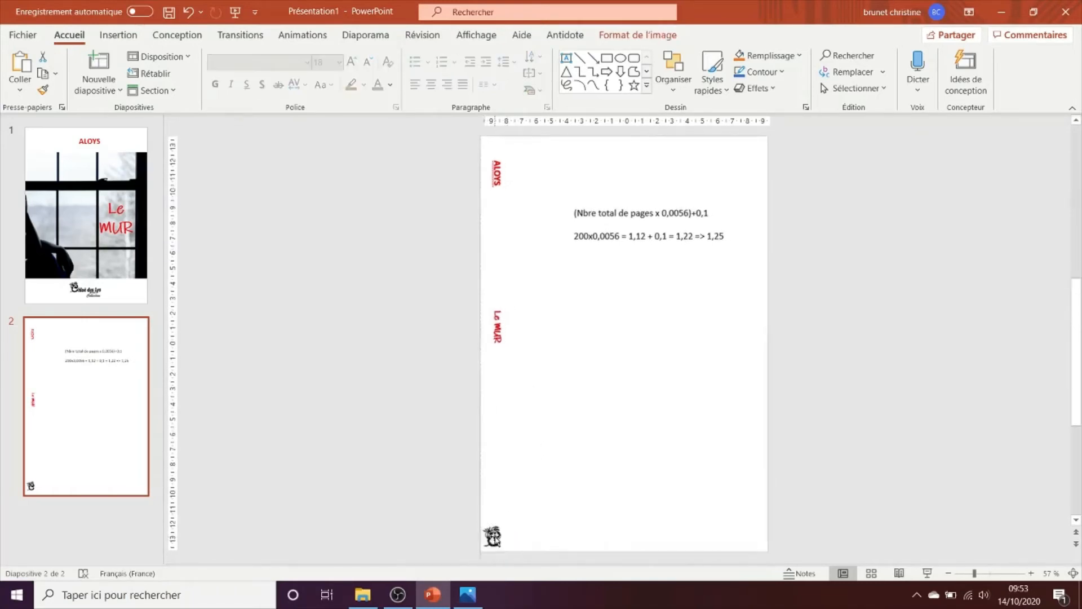
key(ctrl+z)
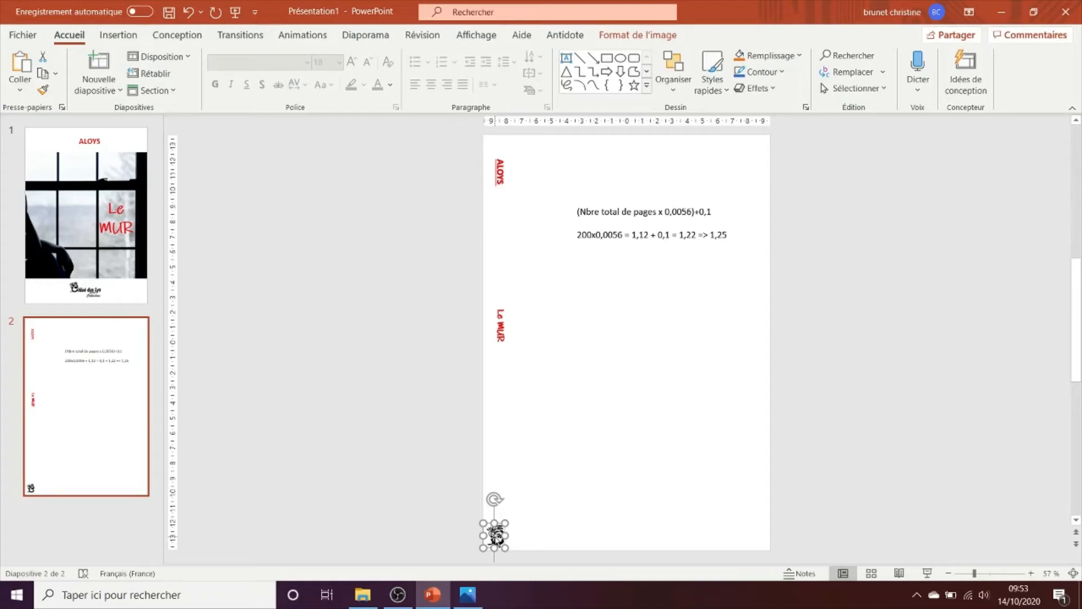
key(ctrl+Right)
key(ctrl+Right)
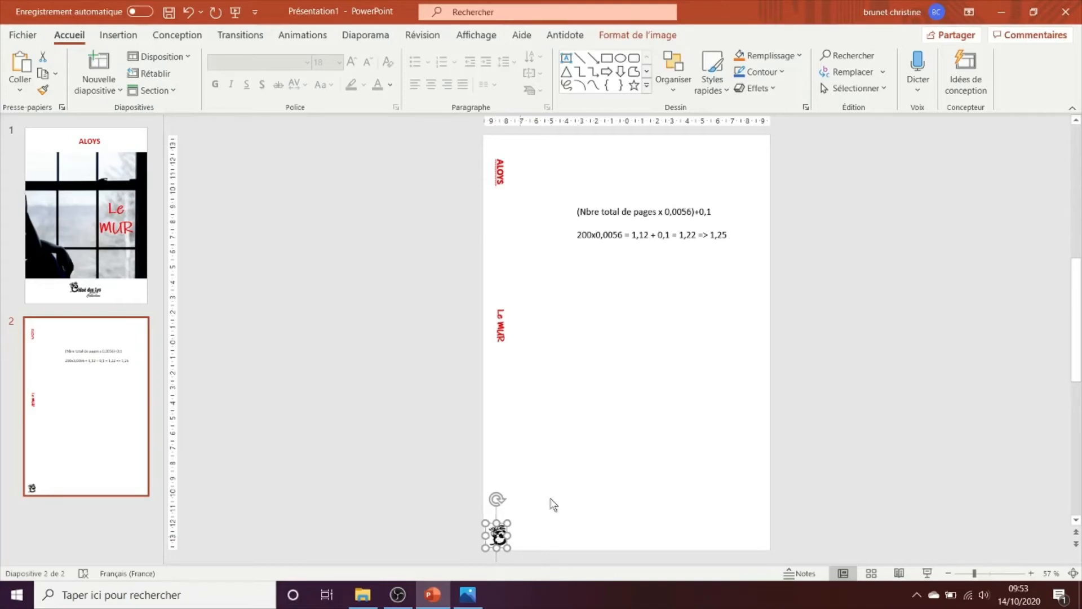
Step: Set the vertical "Le MUR" title on slide 2 to 24 pt
click(570, 437)
click(504, 325)
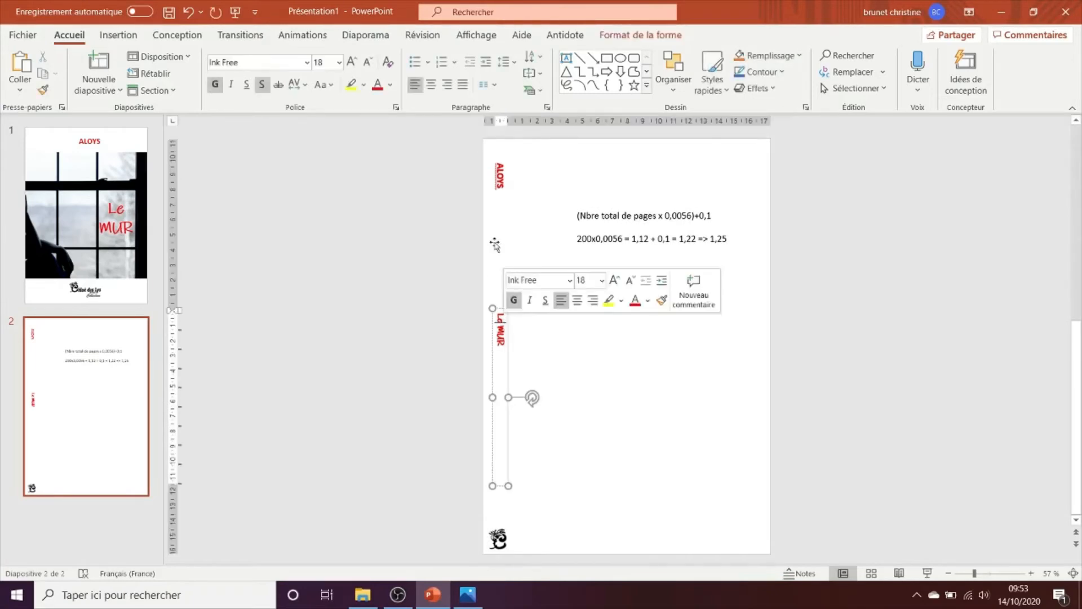
click(510, 373)
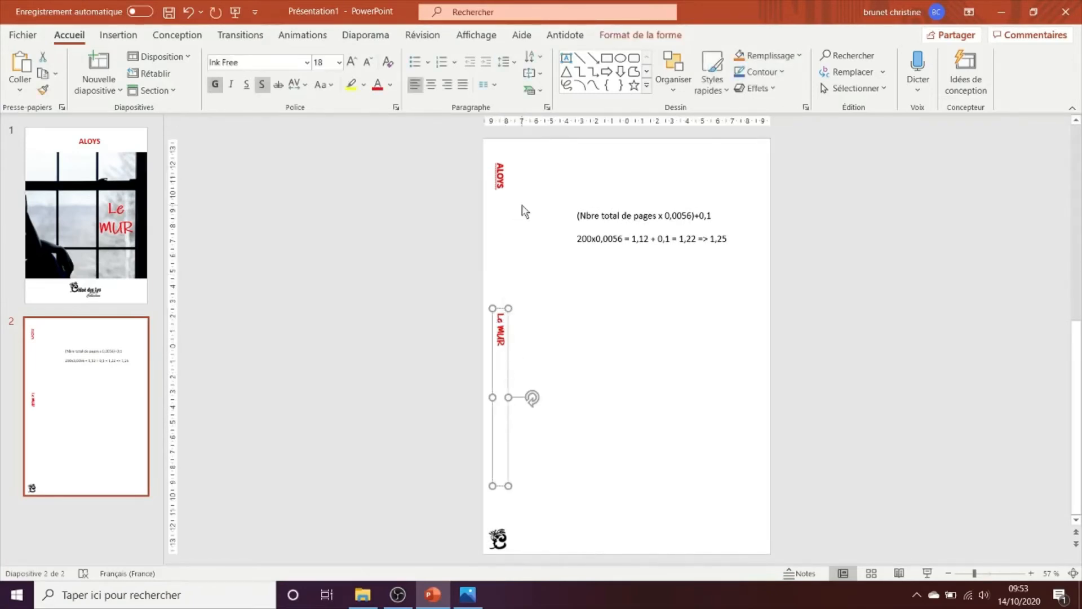
click(339, 62)
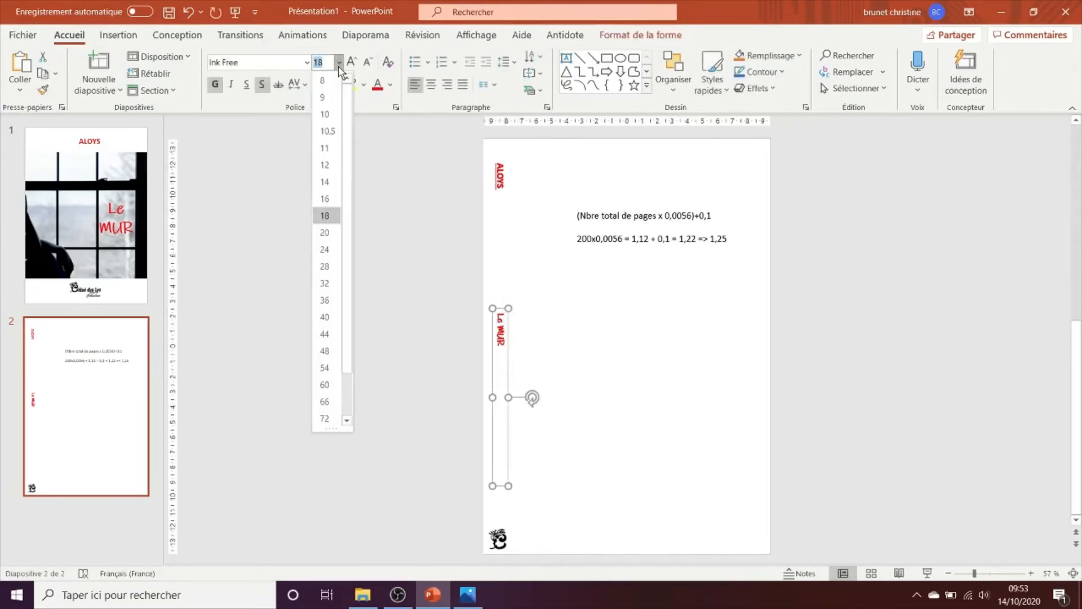
click(326, 250)
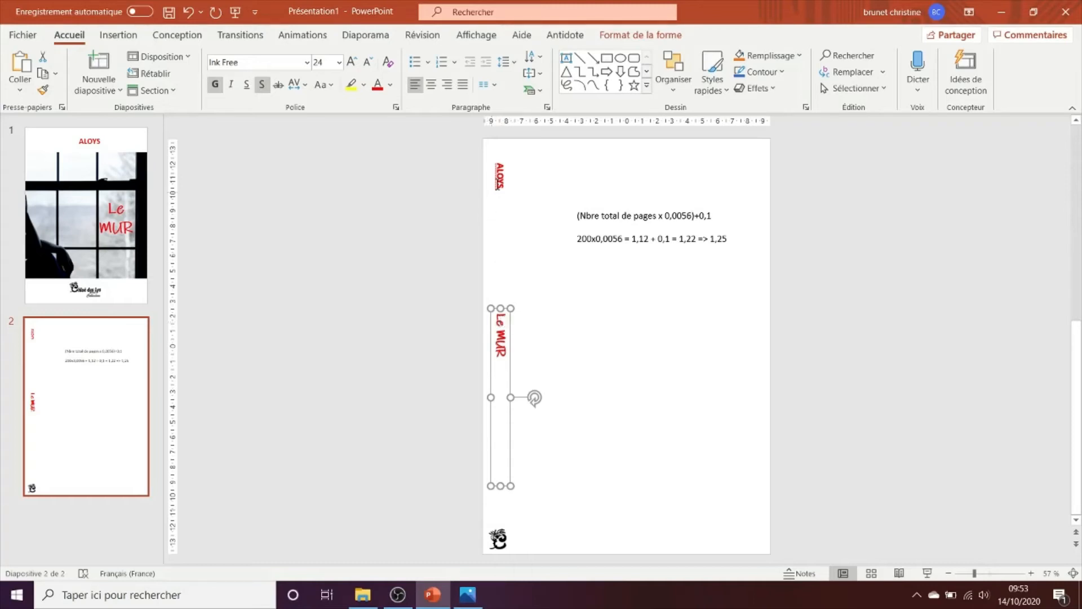
click(500, 178)
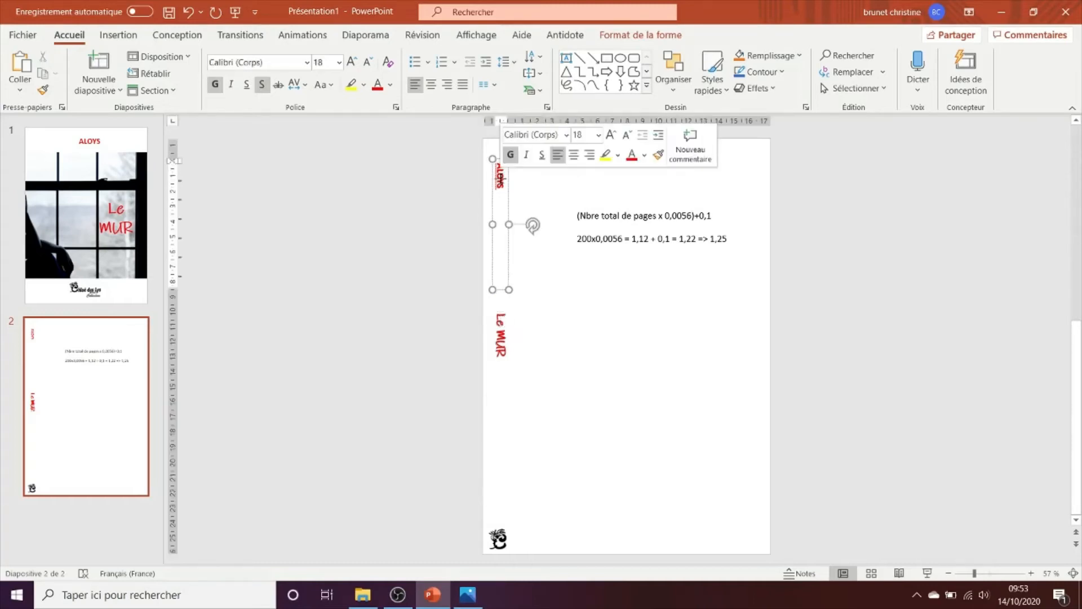
click(532, 181)
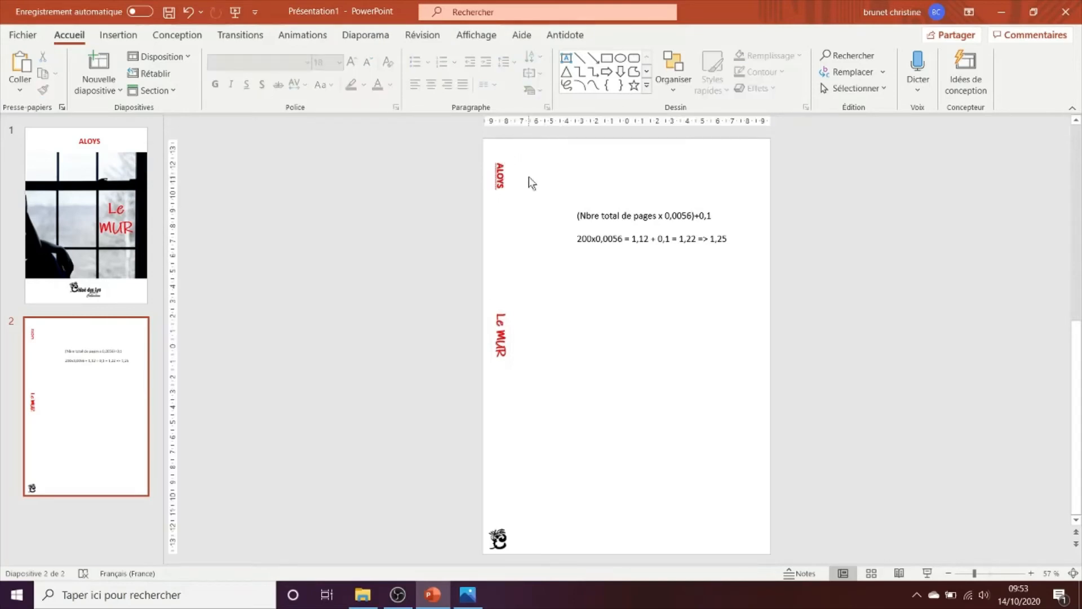
click(503, 178)
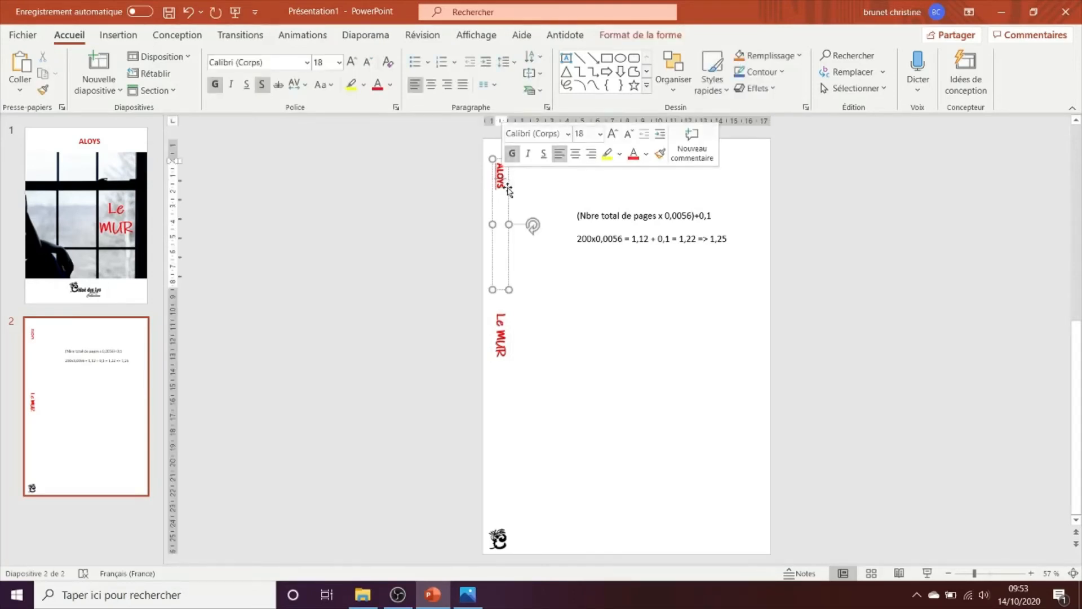
click(508, 187)
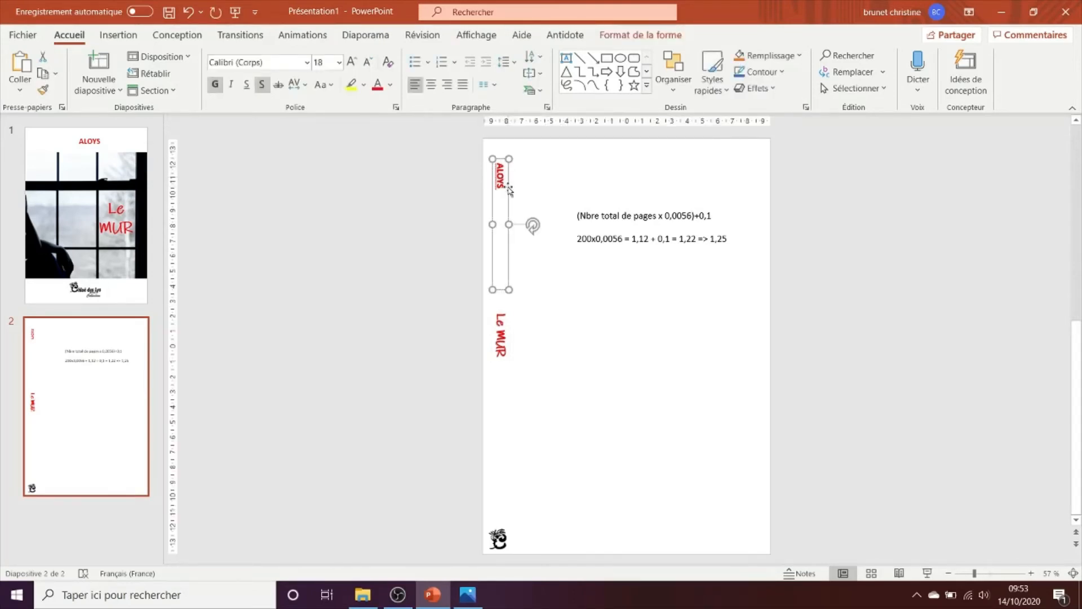
click(565, 164)
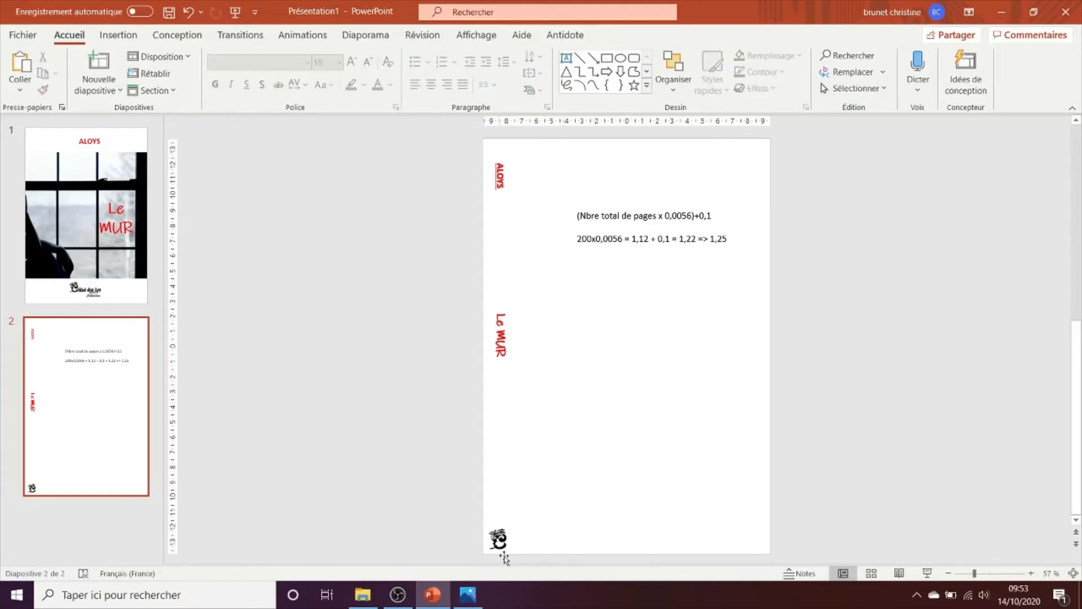
Step: Move the small C logo on slide 2 a little higher above the bottom edge of the page
click(499, 540)
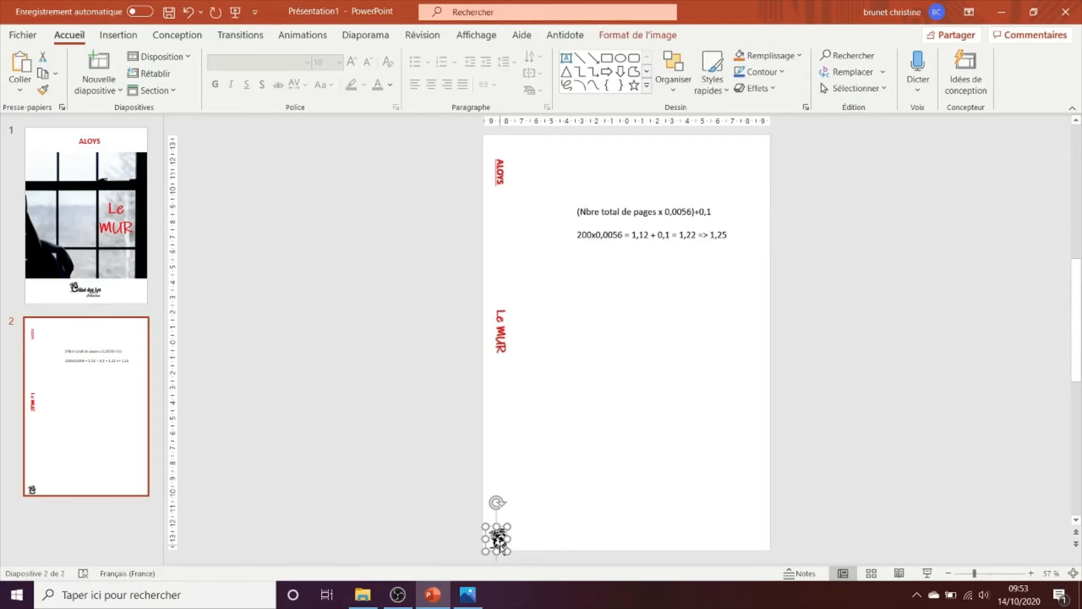
key(ctrl+z)
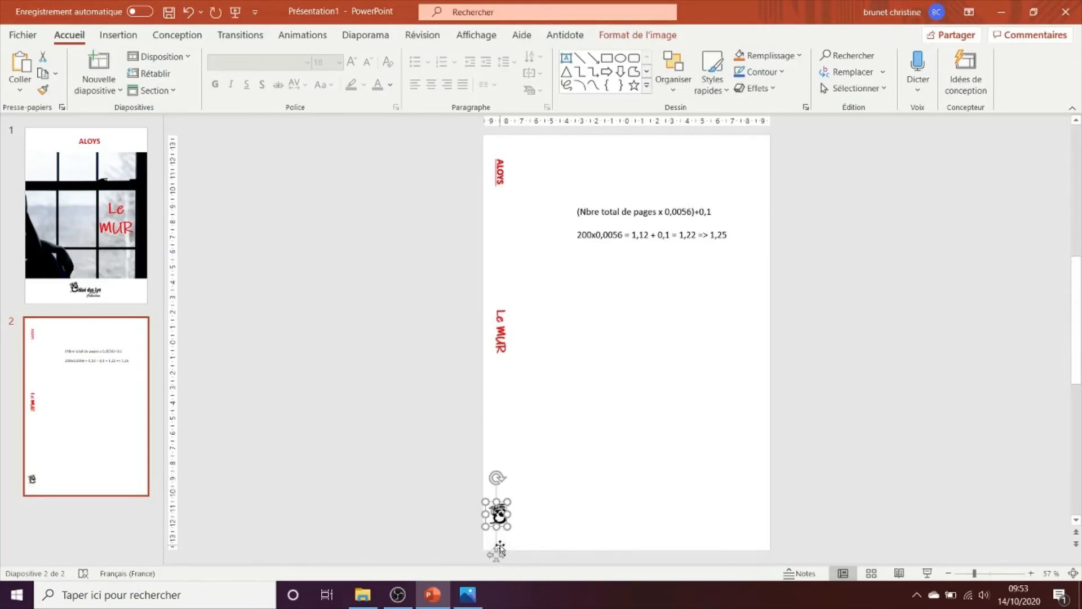
Step: Move the small C logo on slide 2 slightly lower, closer to the bottom edge of the page
key(Down)
key(Down)
key(Down)
key(Down)
key(Down)
key(Down)
key(Down)
key(Down)
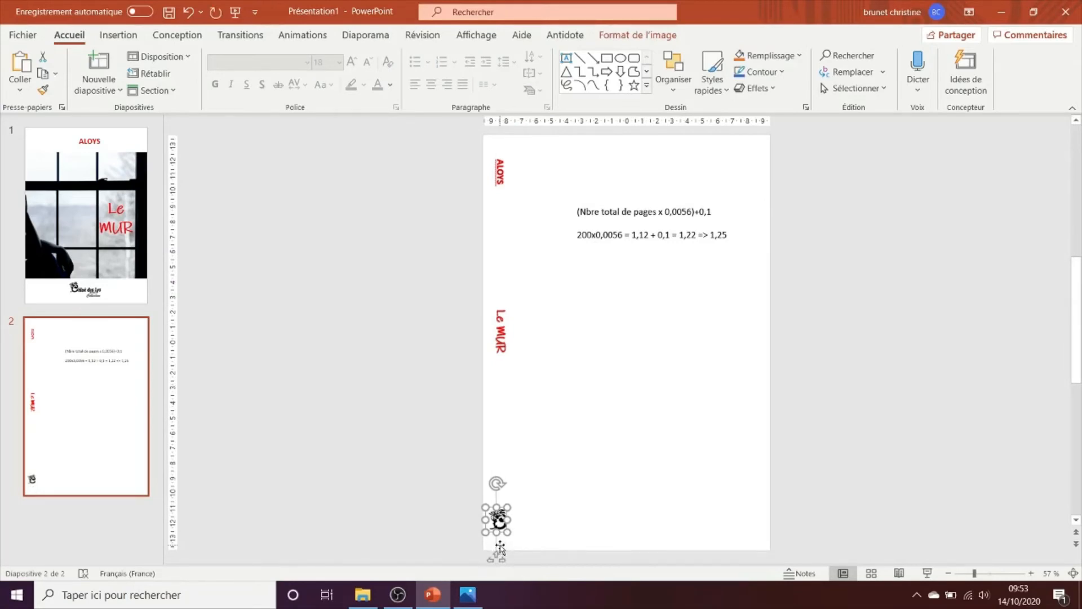
key(Down)
key(Down)
key(Down)
key(Down)
click(788, 520)
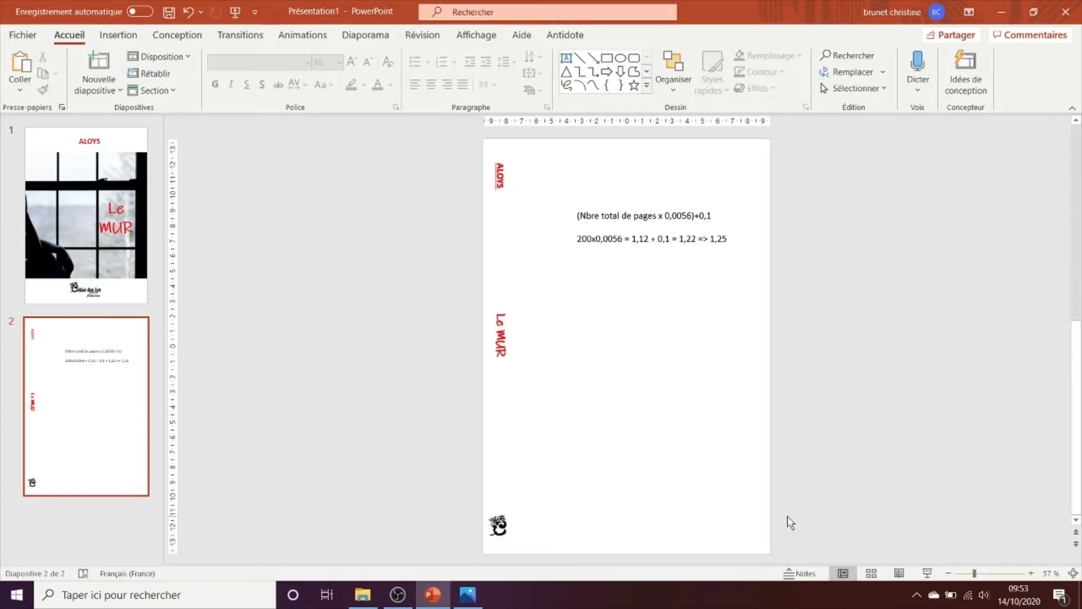
Step: Add a third slide for the back cover and delete its title and content placeholders
click(90, 63)
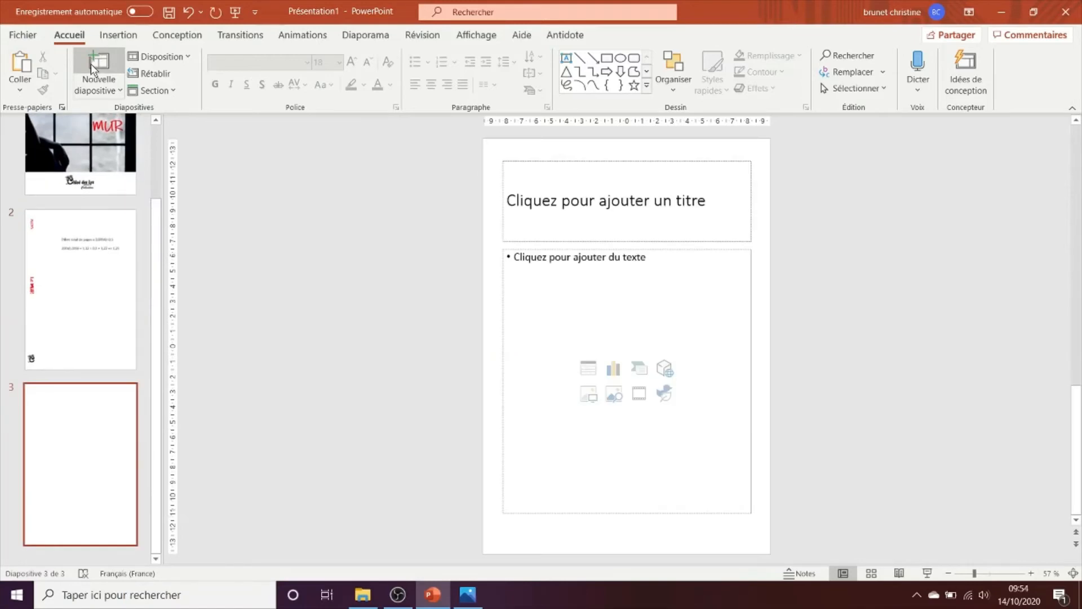
click(562, 162)
key(Delete)
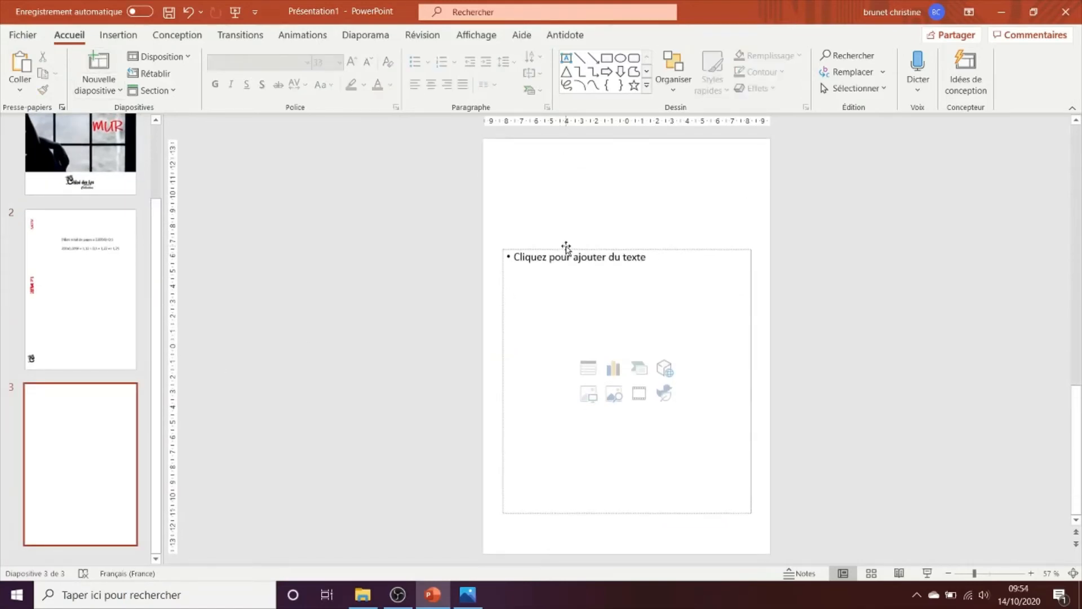
click(565, 249)
key(Delete)
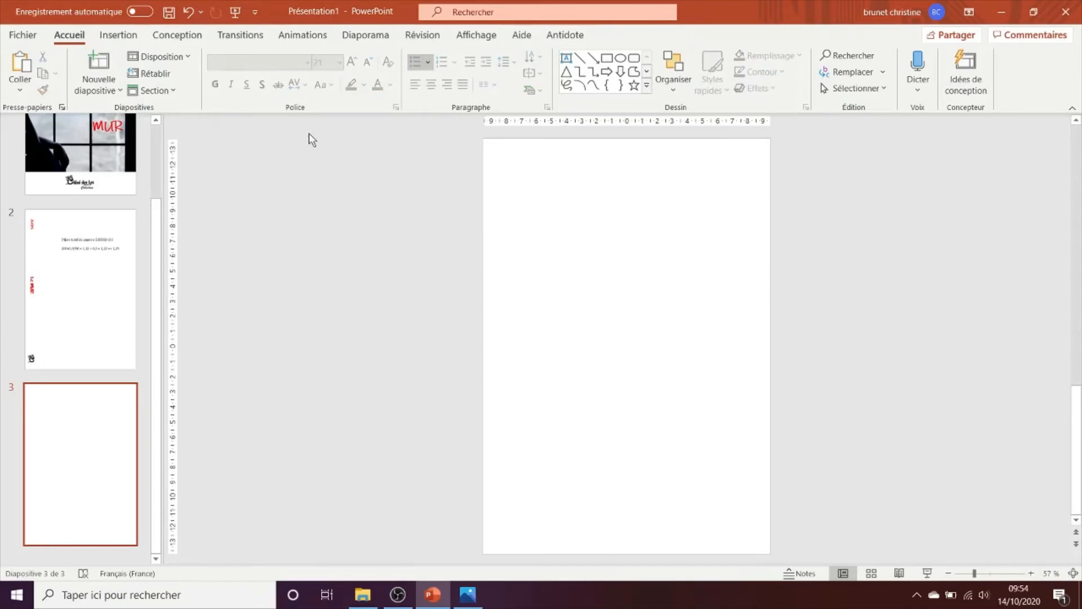
Step: Add a text box about 13 cm wide near the top of slide 3 and fill it with several lines of "s" as dummy text
click(113, 37)
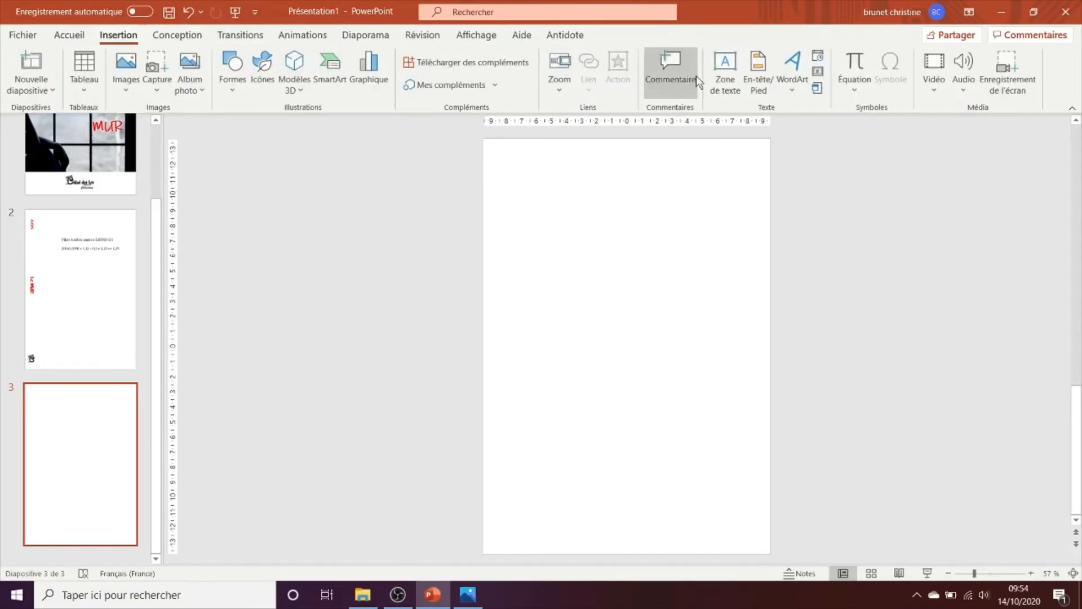
click(725, 73)
drag(539, 167, 731, 258)
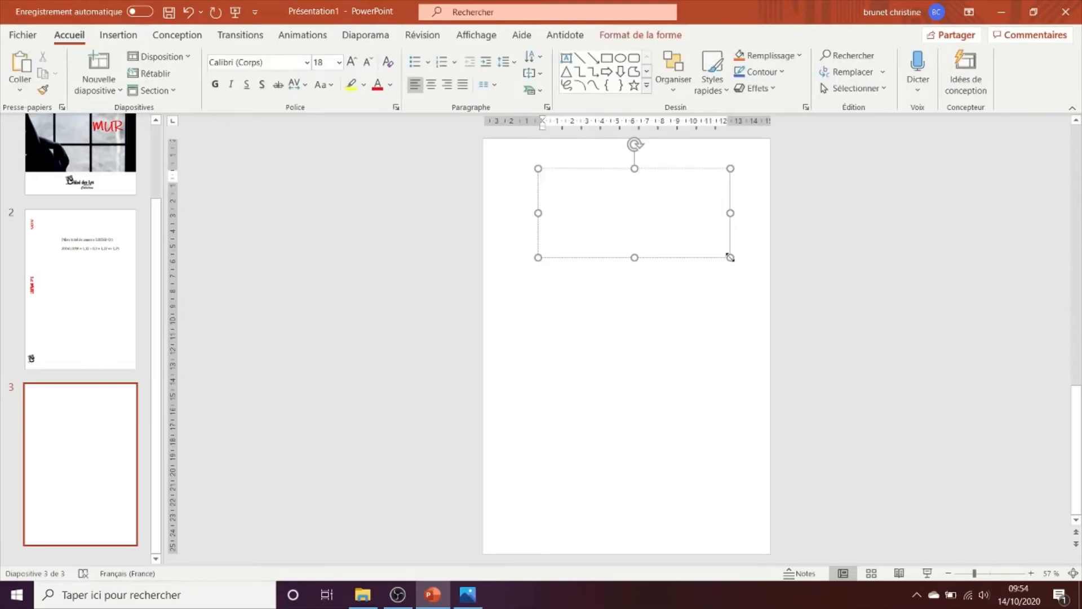
text(ssssssssssssssssssssssssssssssssssssssssssssssssssssssssss)
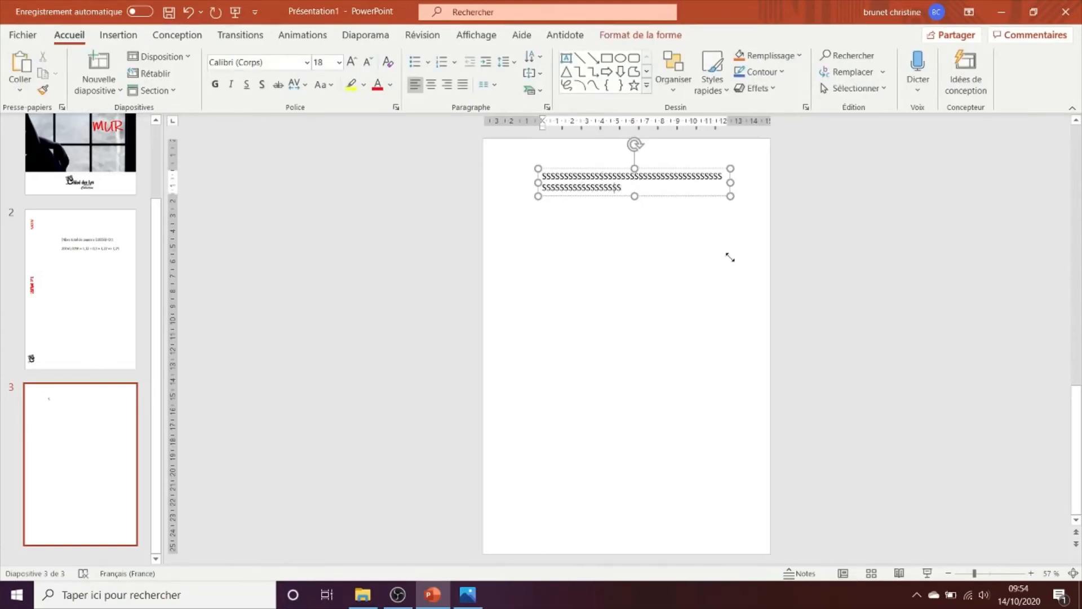
text(sssssssssssssssssssssssssssssssssssssssssssssssssssssssssssssssssssssssssssssssssssssssssssssssssssssssssssssssssssssssssssssssssssssssss)
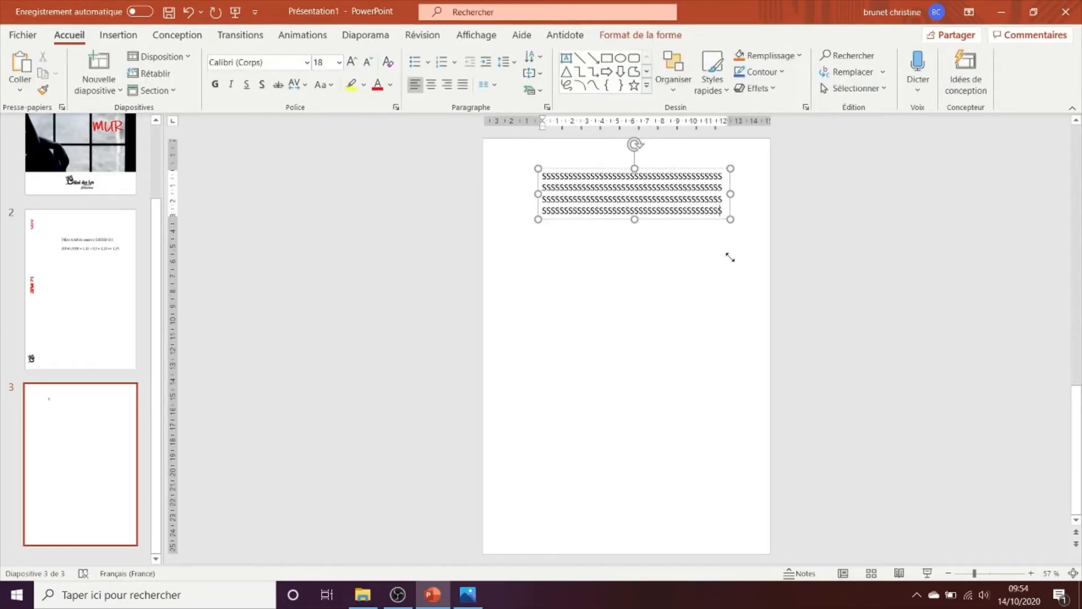
text(sssssssssssssssssssssssssssssssssssssssssssssssssssssssssssssssssssssssssssssss)
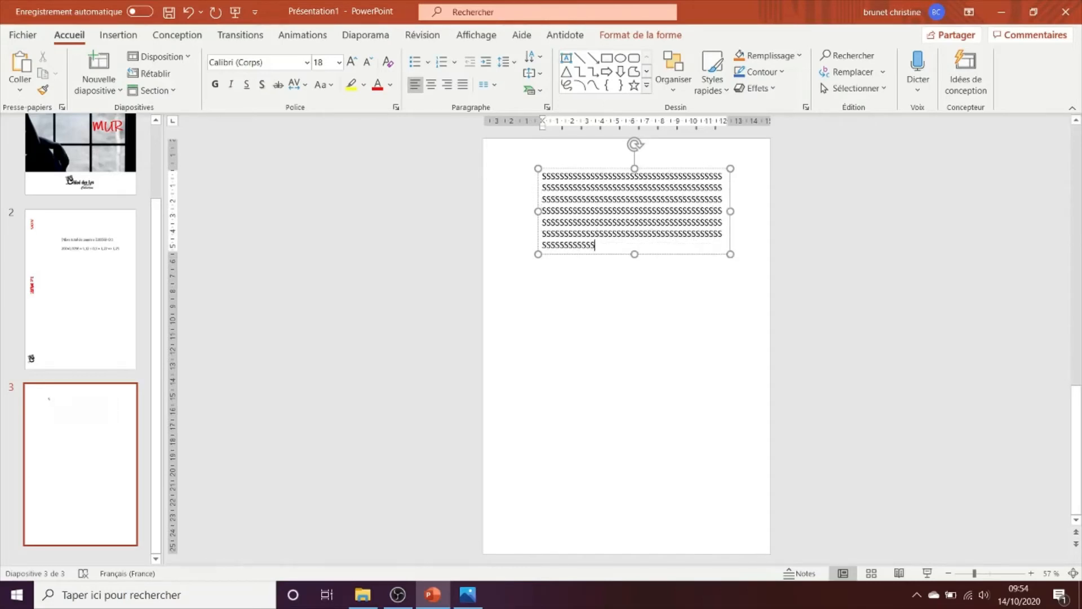
click(715, 312)
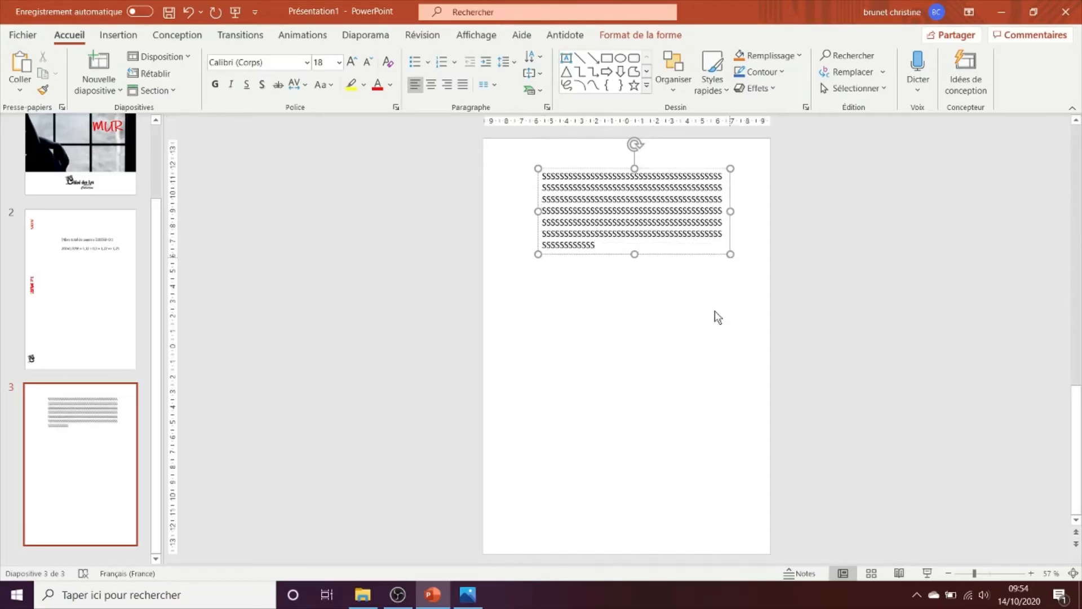
Step: Add a text box about 7 cm wide in the lower right of slide 3, with dummy lines of "B" followed by "Site auteur :"
click(126, 38)
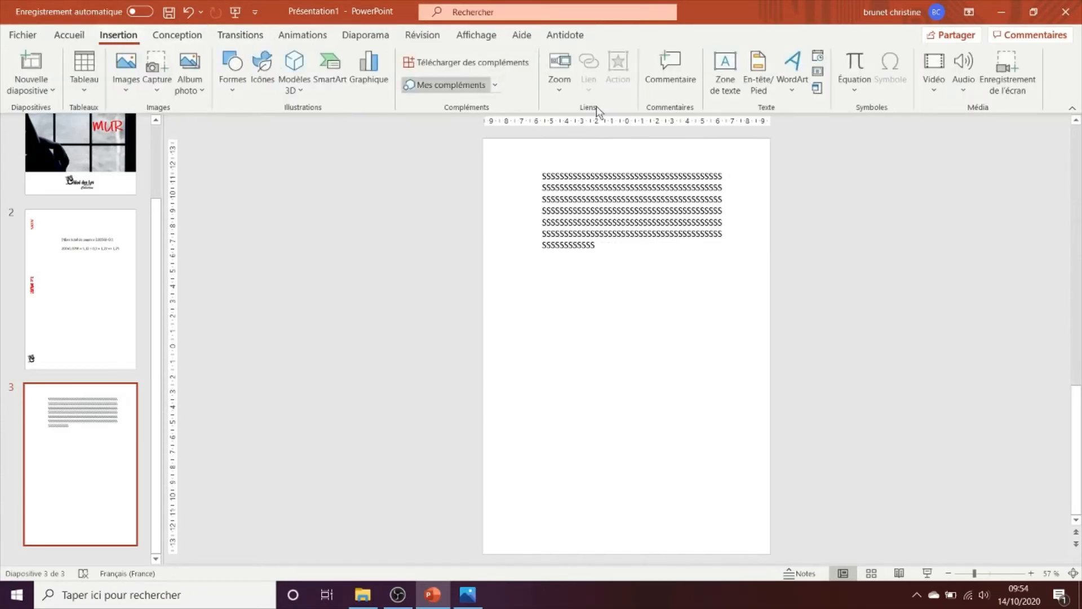
click(733, 76)
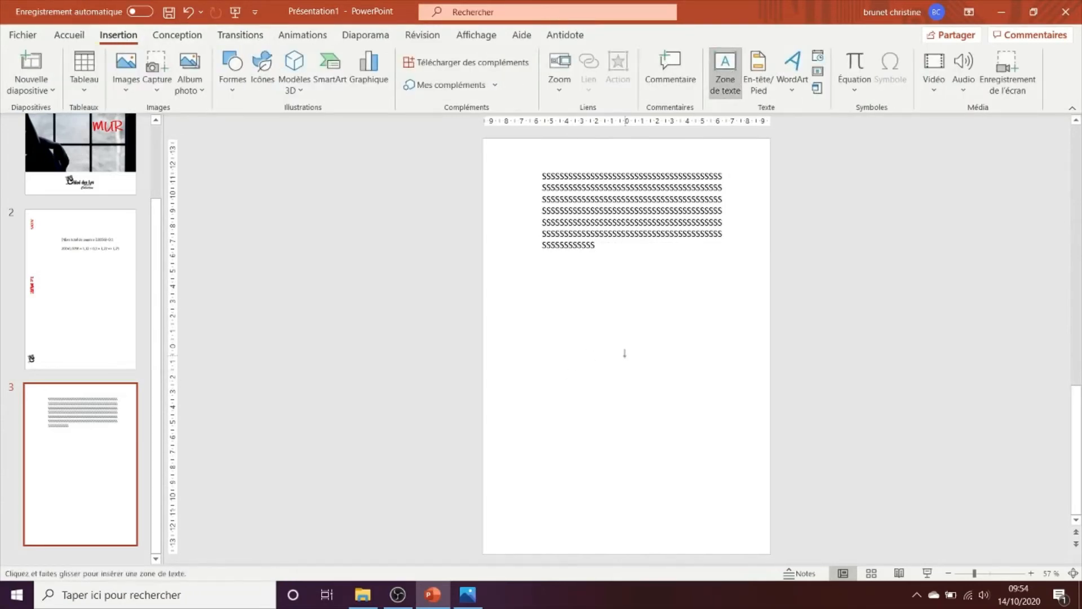
drag(625, 355, 729, 439)
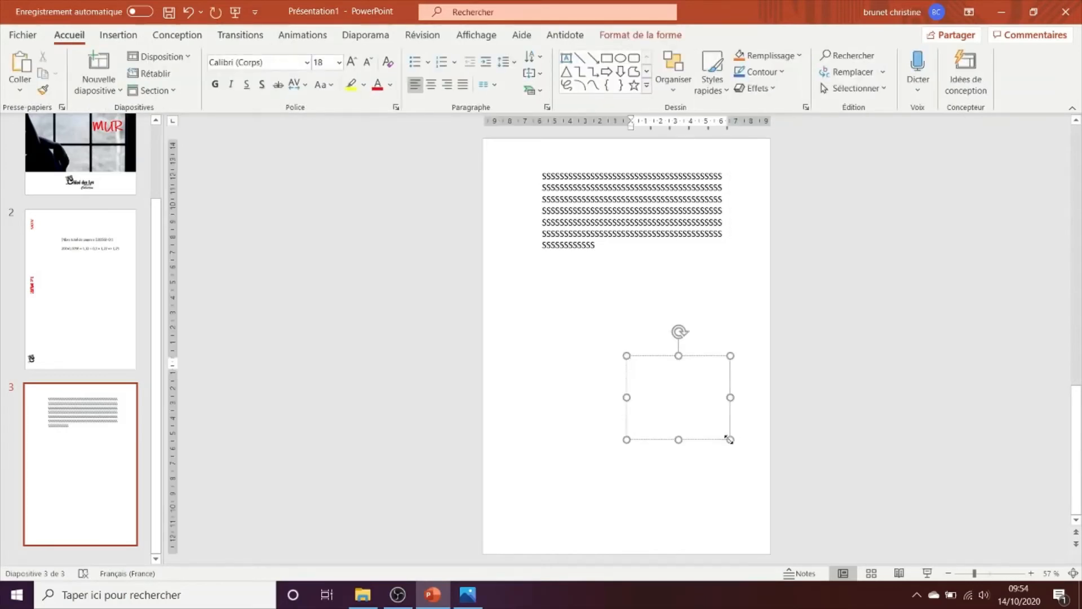
text(BBBBBBBBBBBBBBBBBBBBBBBBBBBBBBBBBBBBBBBBBBBBBBBBBBBBBBBBBBBBBBBBBBBBBBBB)
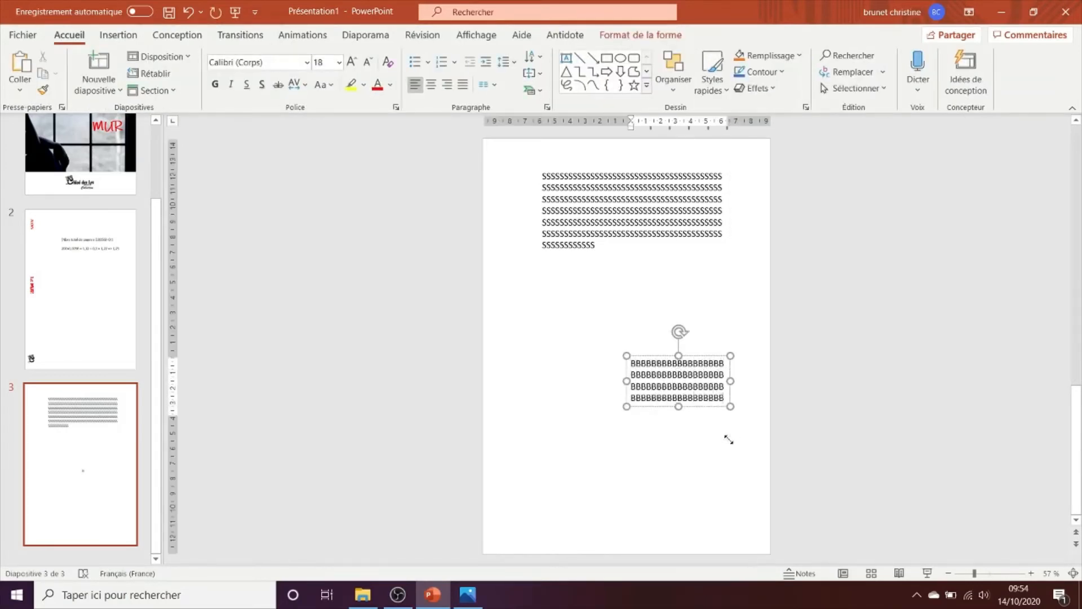
text(BBBBBBBBBBBBBBBBBBBBBBBBBBBBBBBBB )
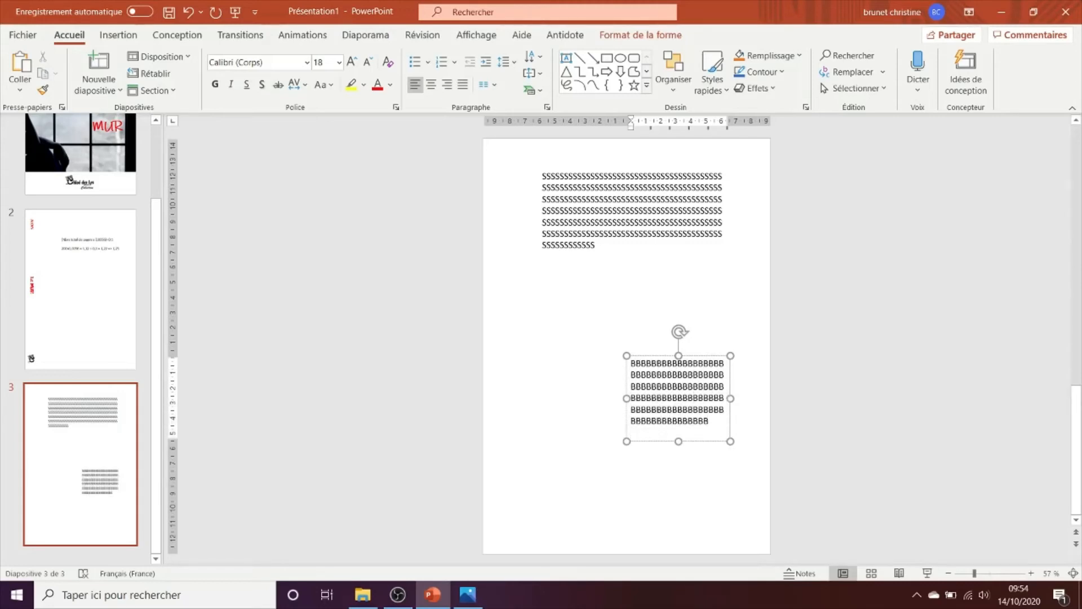
text(Site auteur :)
click(558, 412)
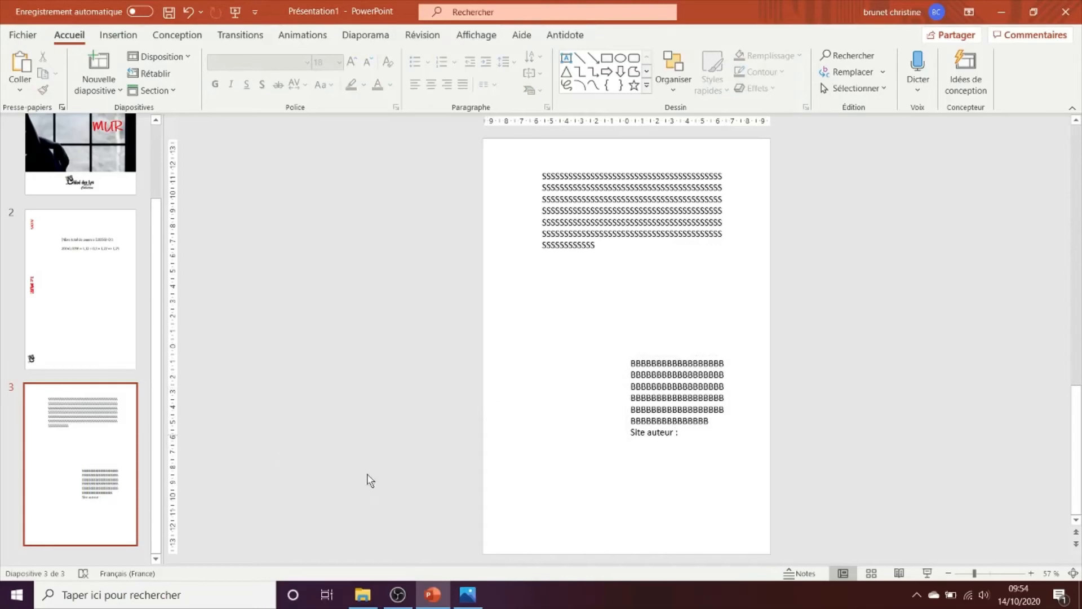
Step: Close the Photos preview and insert on slide 3 the portrait of a woman with a white ruff from the emission 4 folder
mouse_move(469, 604)
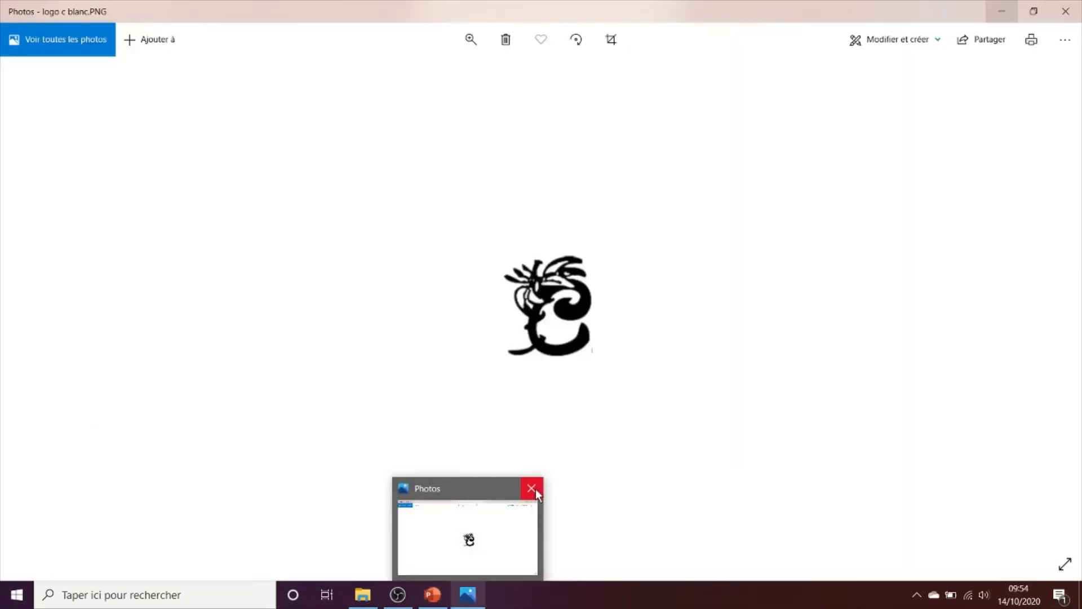
click(532, 488)
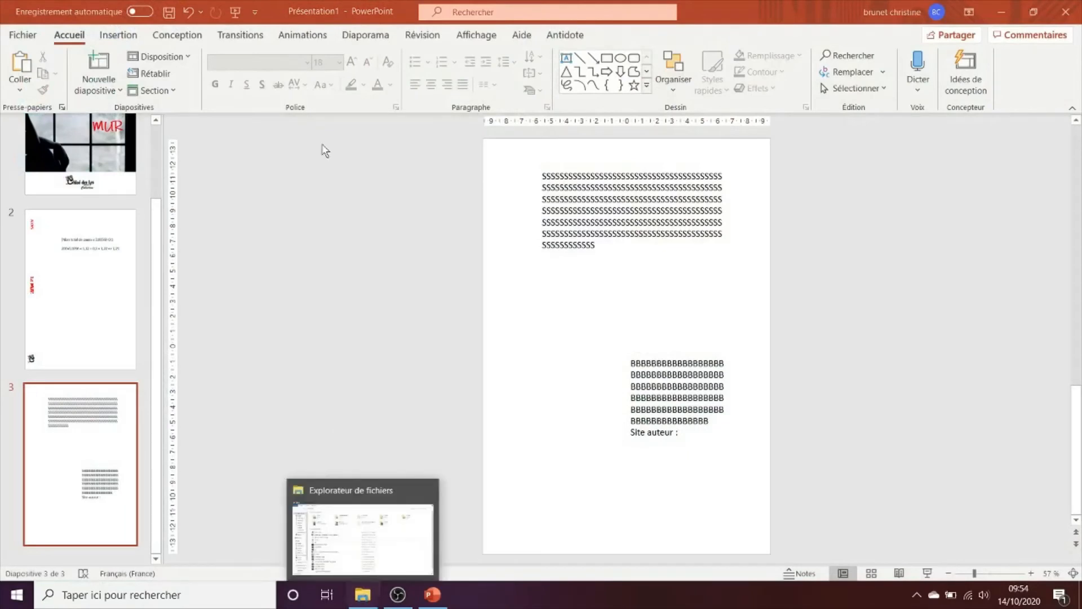
click(116, 40)
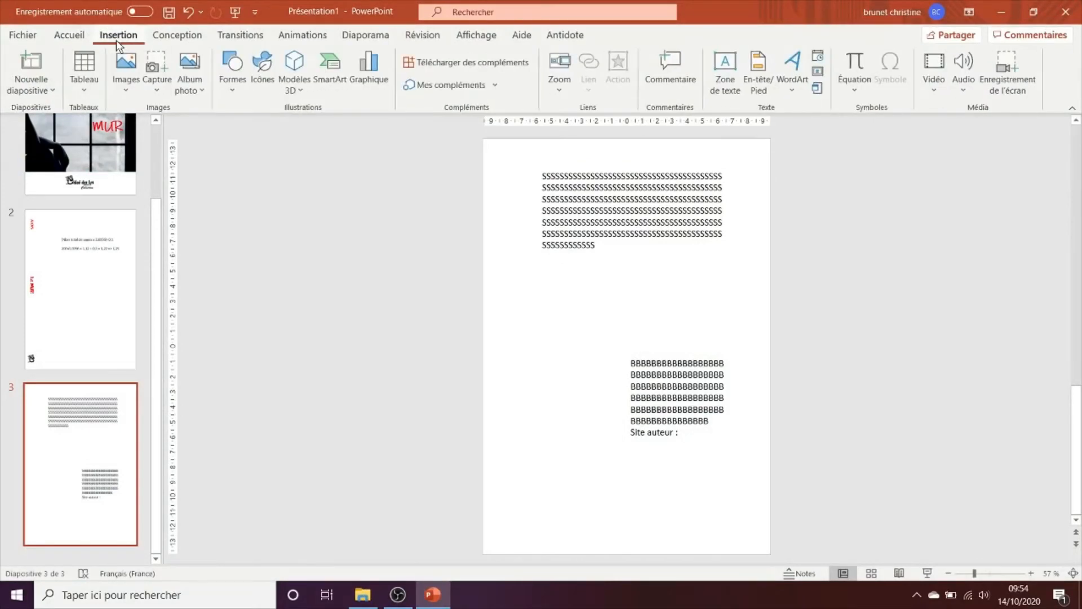
click(127, 65)
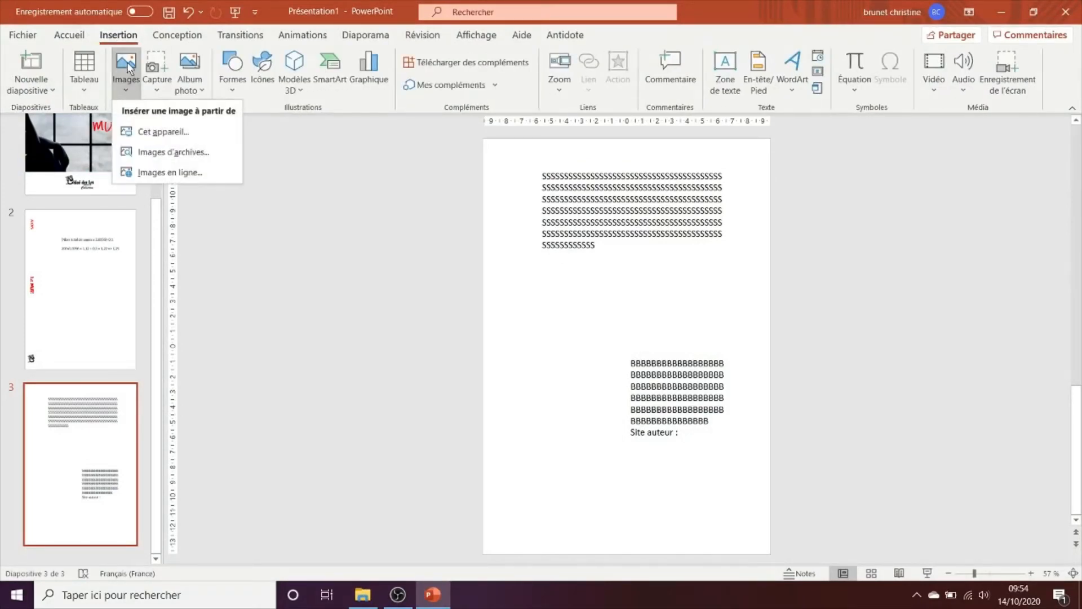
click(154, 132)
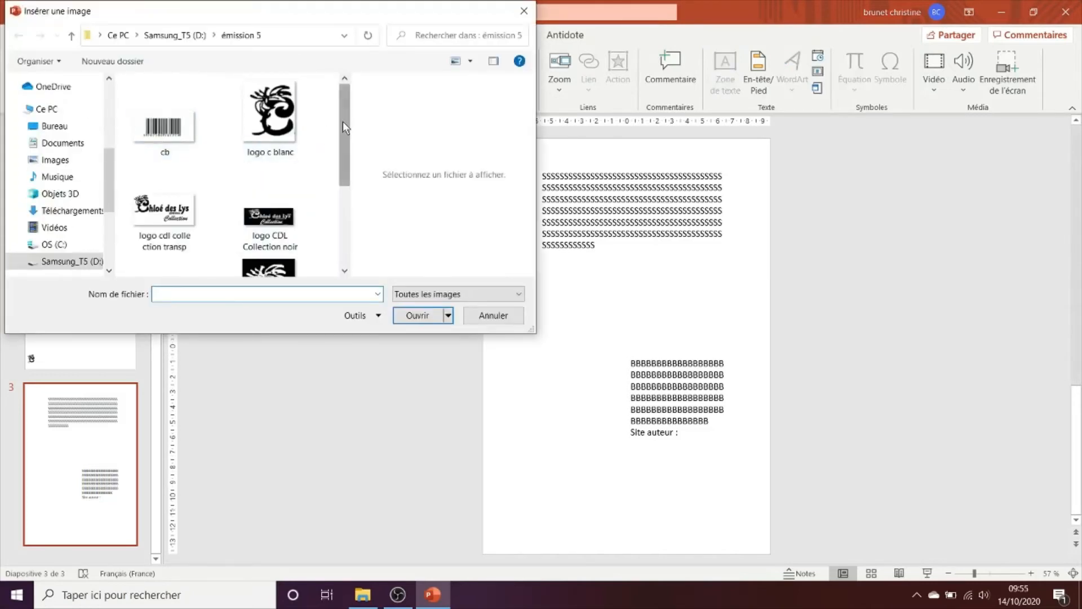
drag(343, 121, 340, 87)
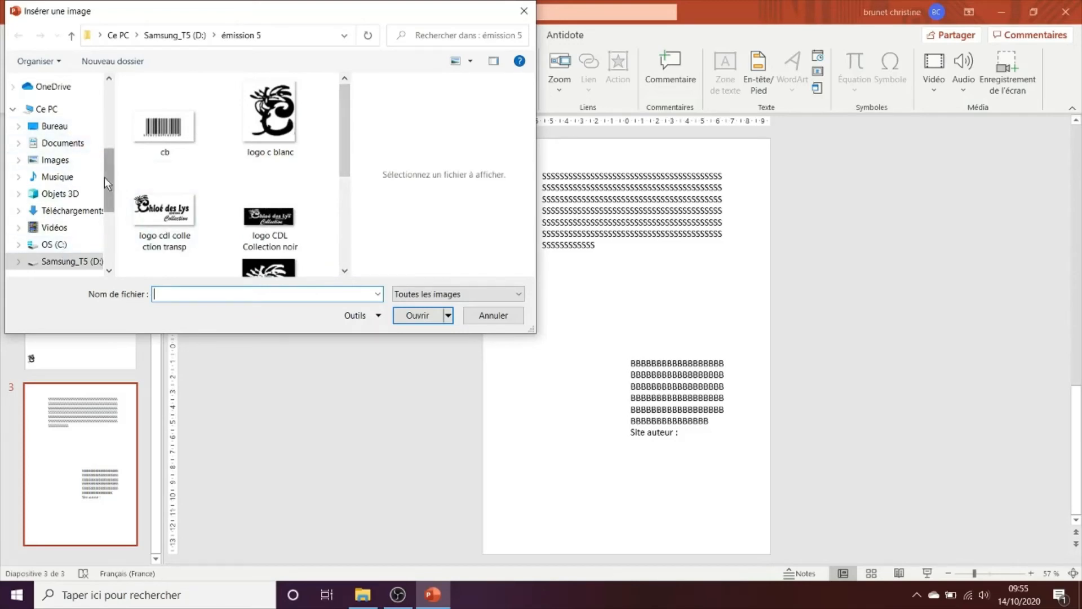
drag(104, 177, 111, 222)
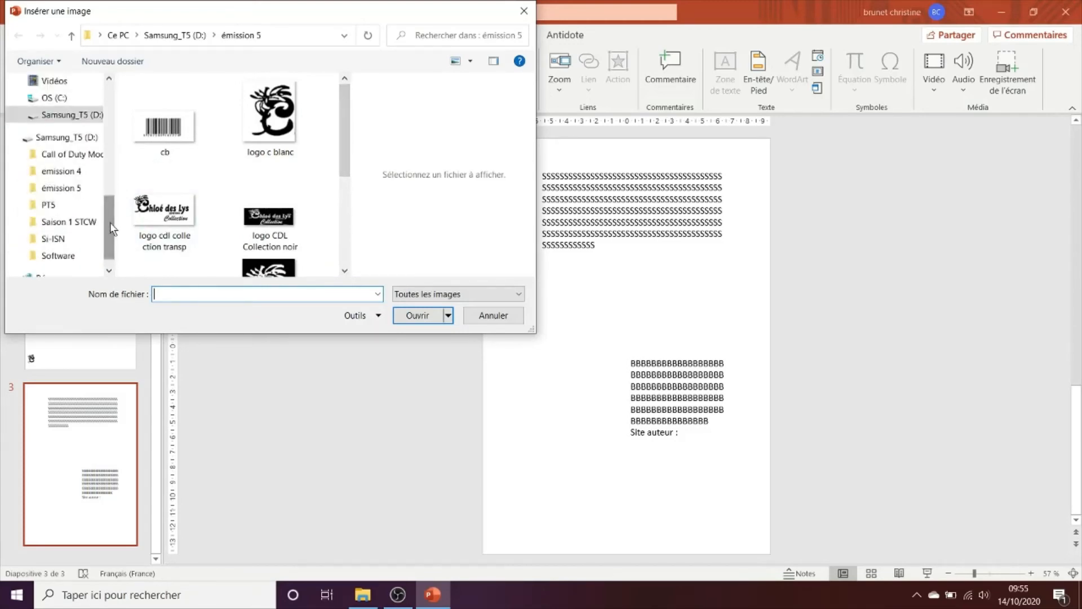
click(61, 173)
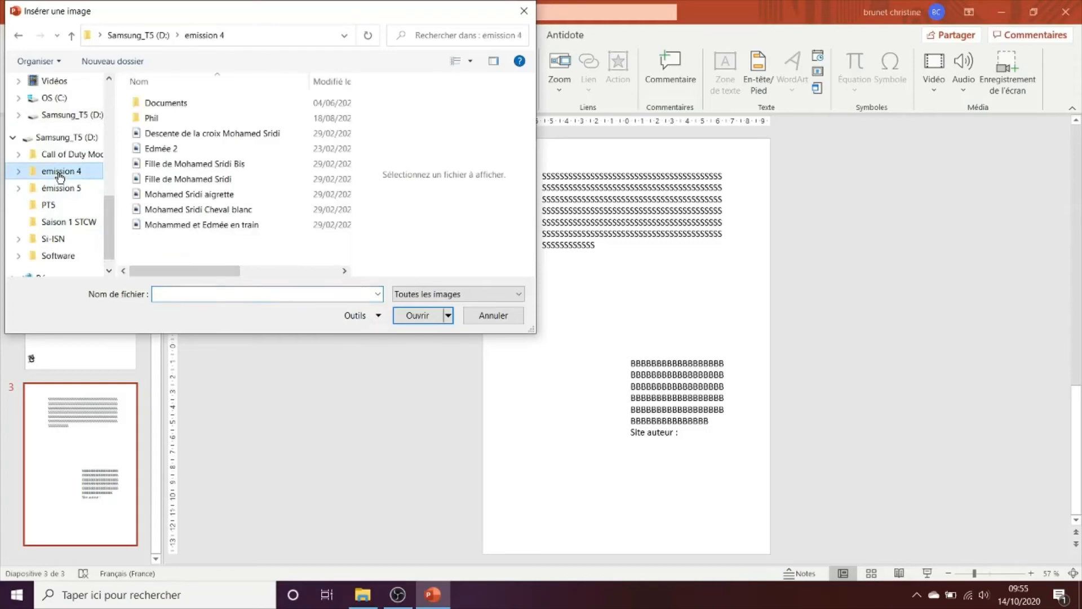
double_click(240, 180)
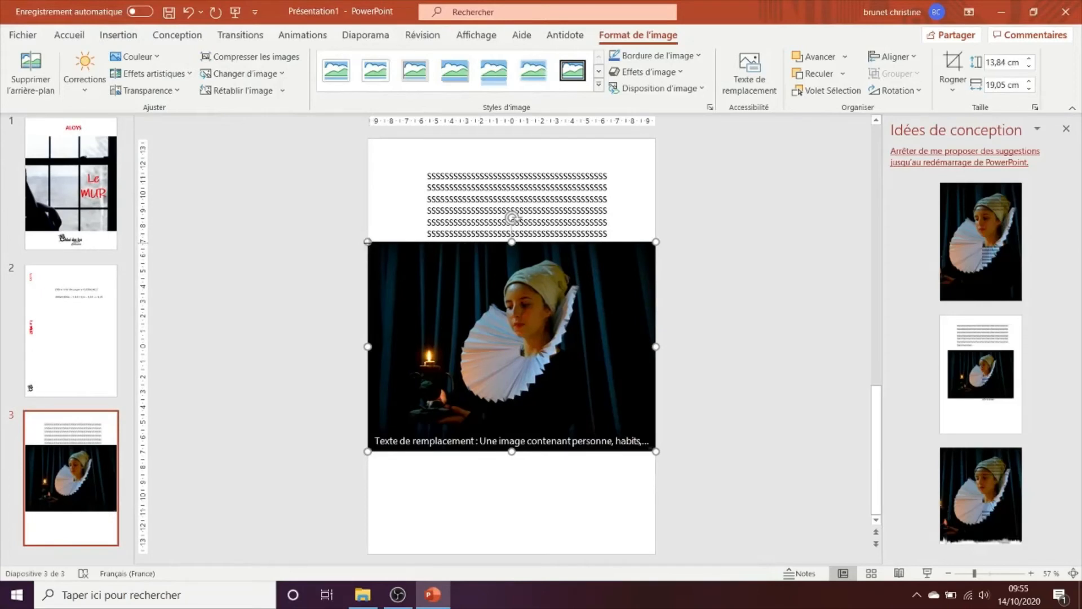
Step: Shrink the portrait picture to about 7 cm wide and place it directly left of the "B" text block
drag(367, 241, 608, 375)
drag(637, 412, 487, 398)
click(760, 346)
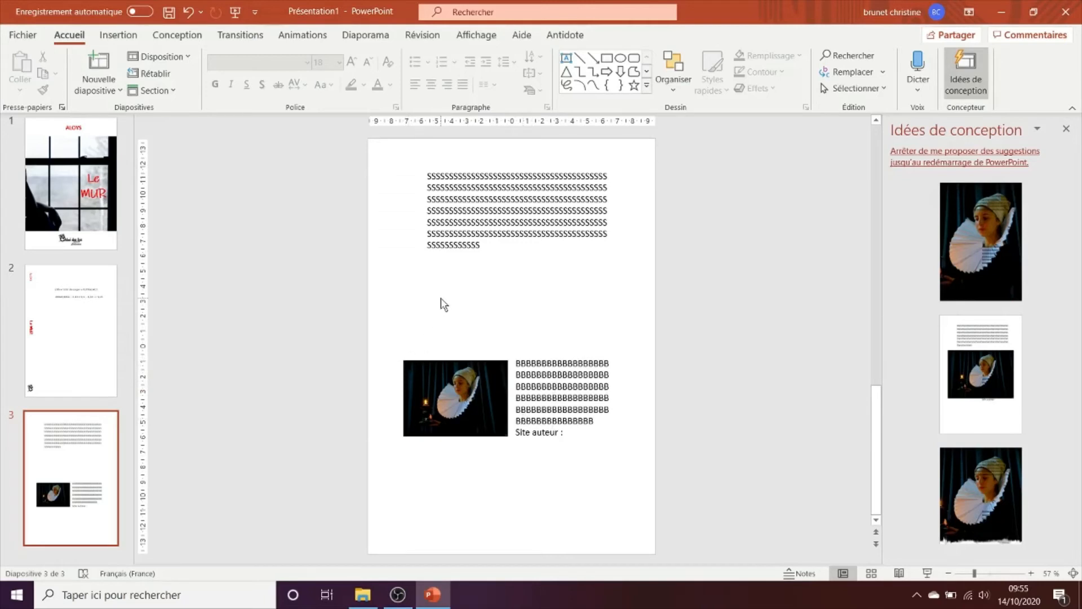
Step: Move the "s" text box down closer to the portrait and widen it leftward to line up with the picture's left edge
click(474, 209)
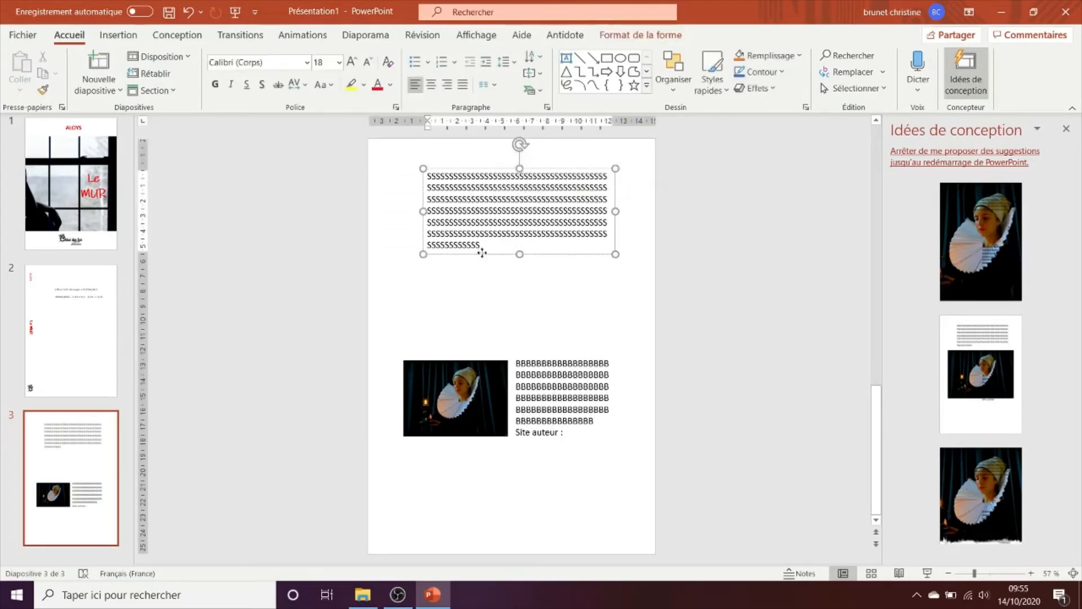
drag(482, 253, 484, 315)
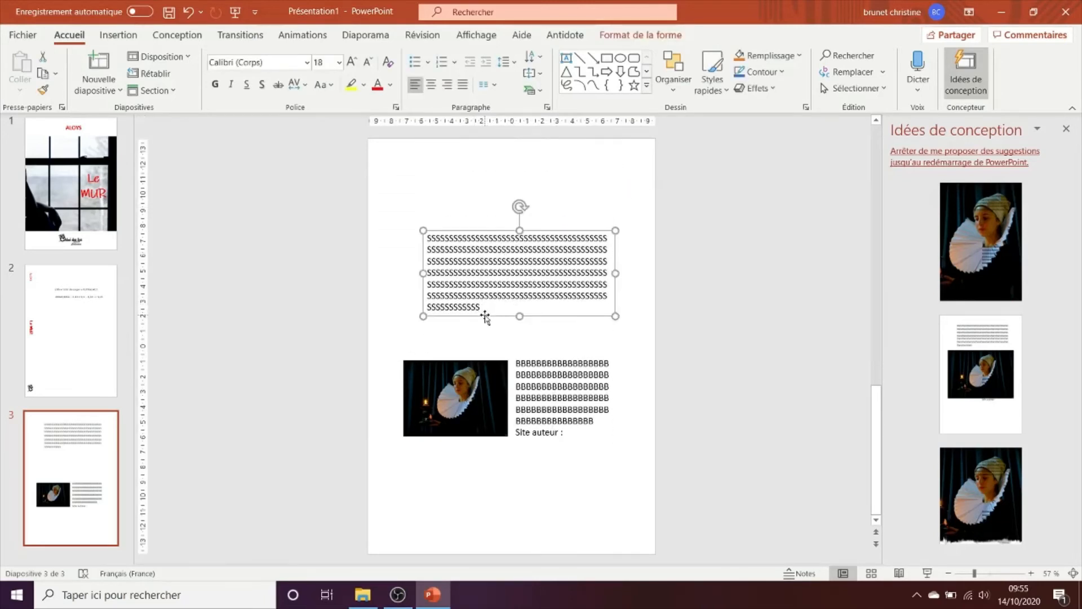
drag(423, 273, 402, 274)
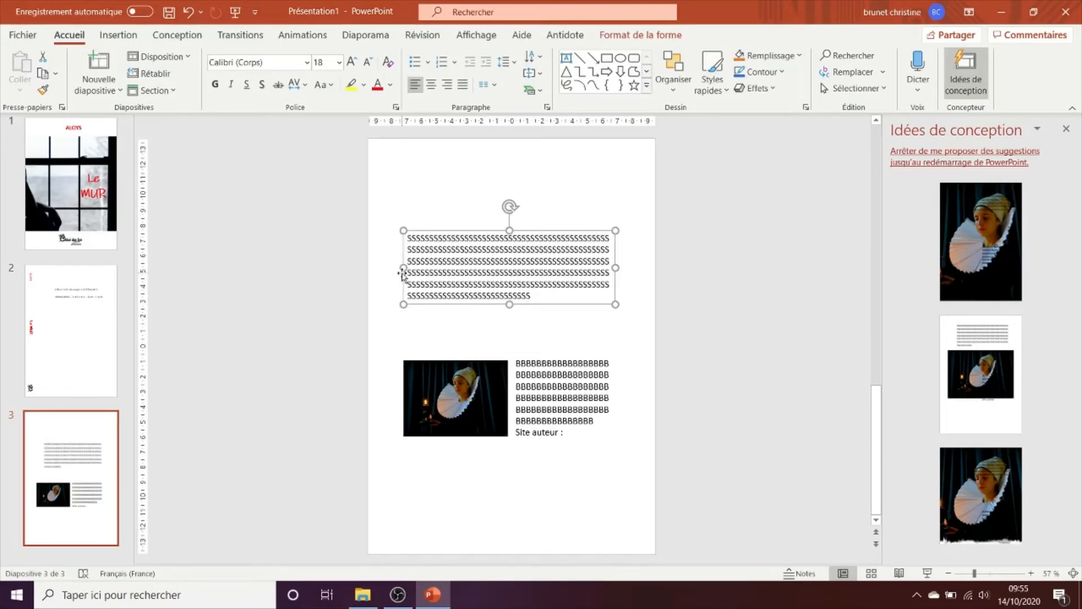
click(737, 273)
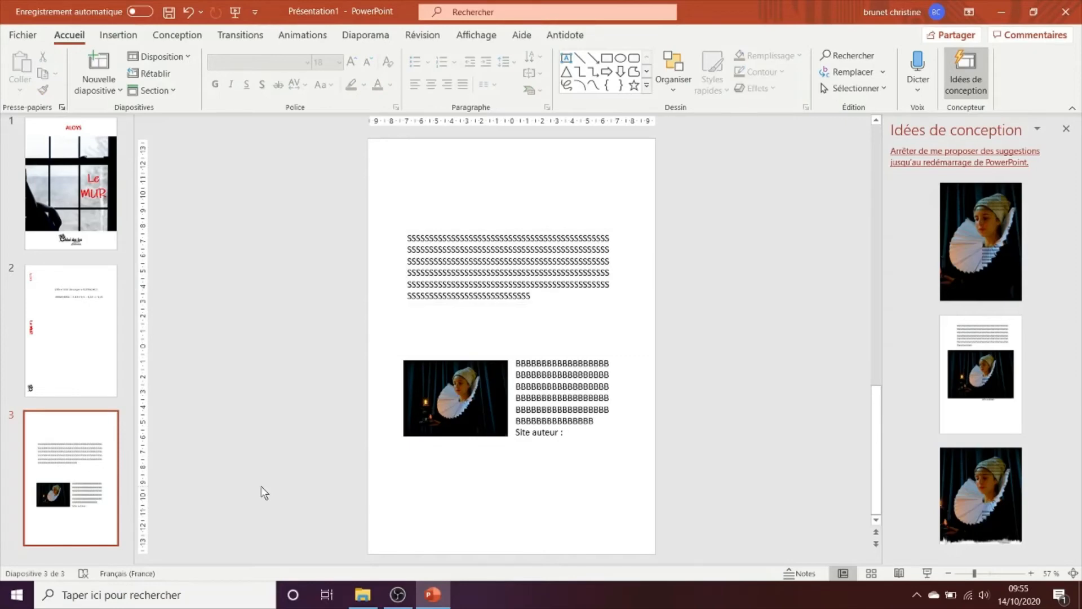
Step: Switch to File Explorer, open the recent barcode image "cb" in Photos, copy it and minimize the viewer
mouse_move(362, 597)
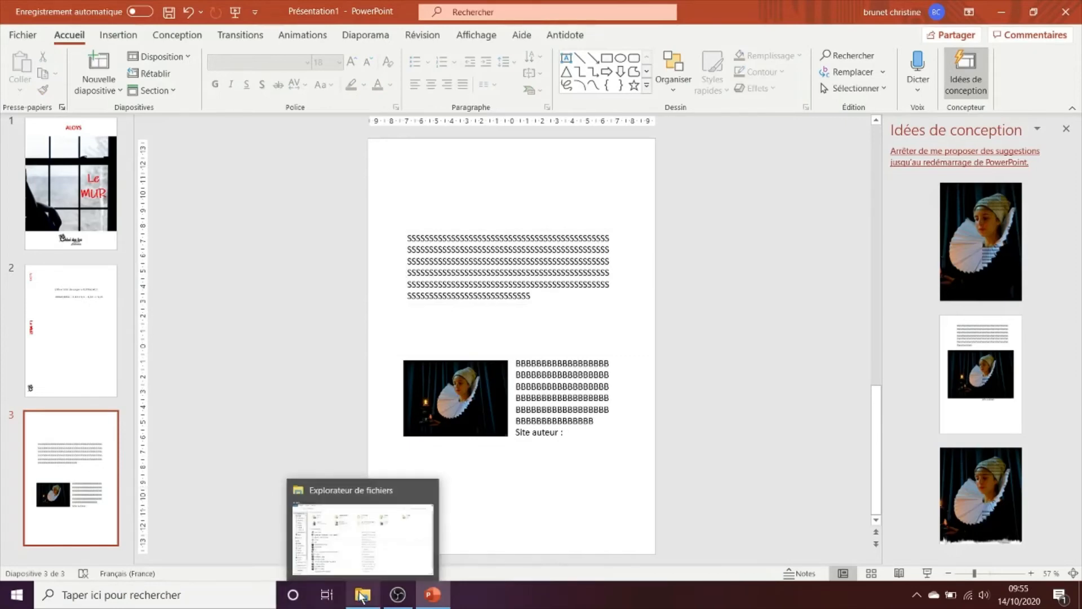
click(362, 597)
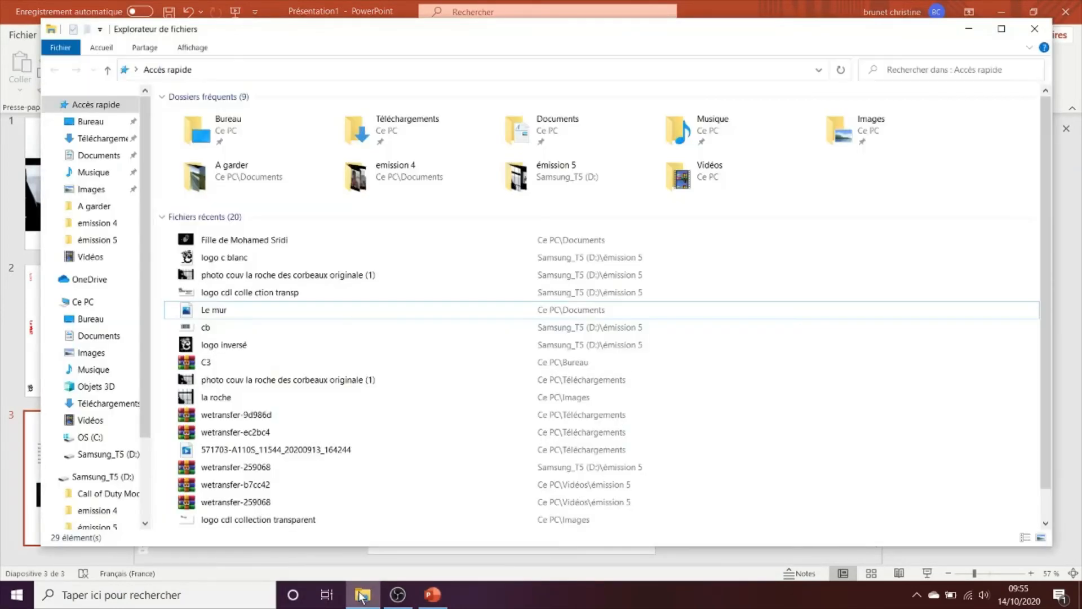
click(333, 329)
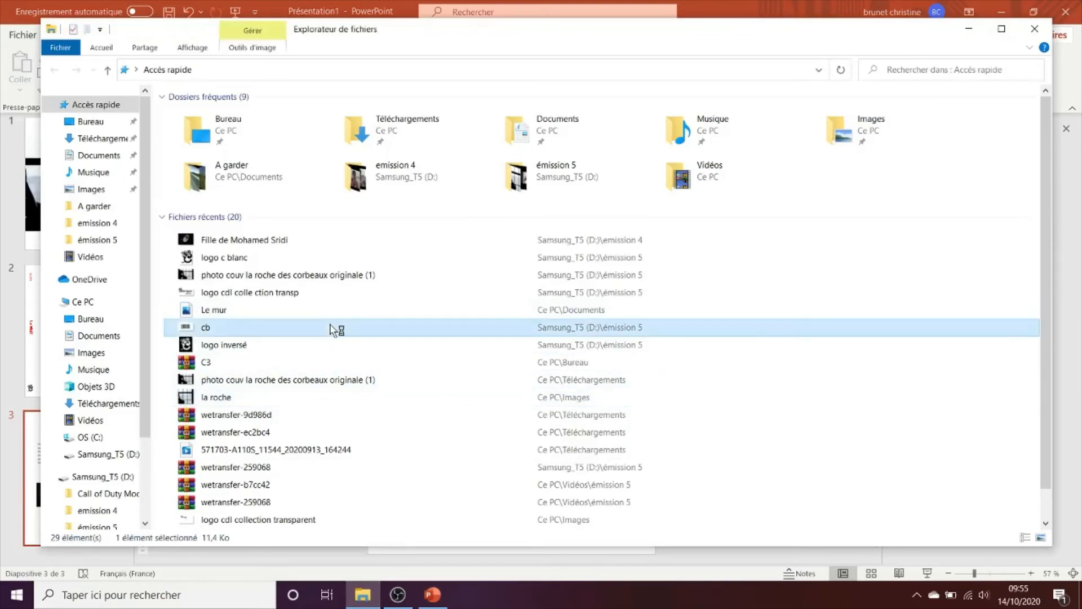
double_click(333, 327)
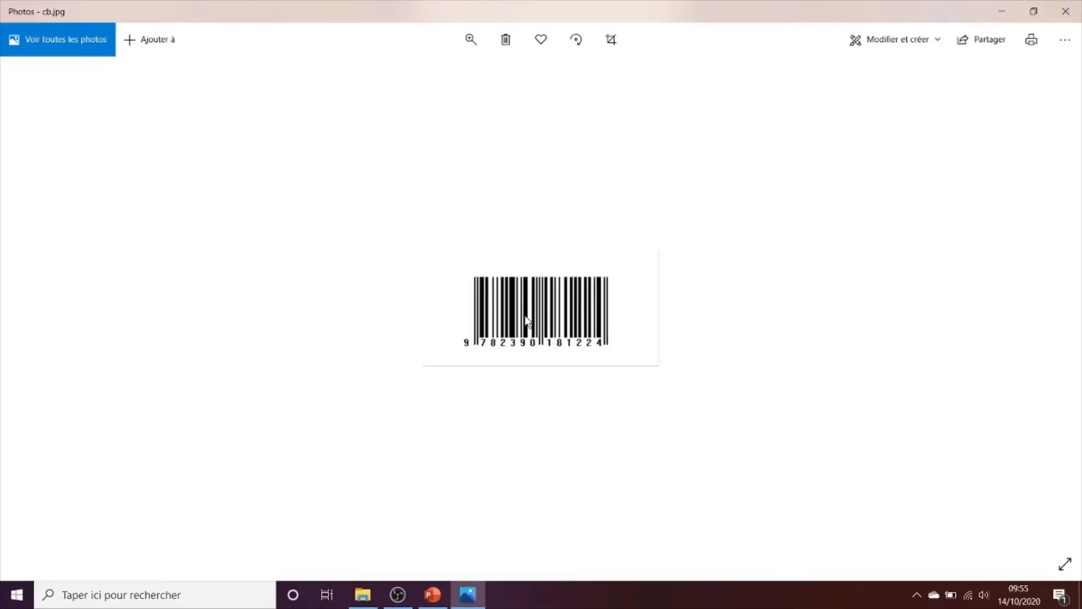
right_click(528, 320)
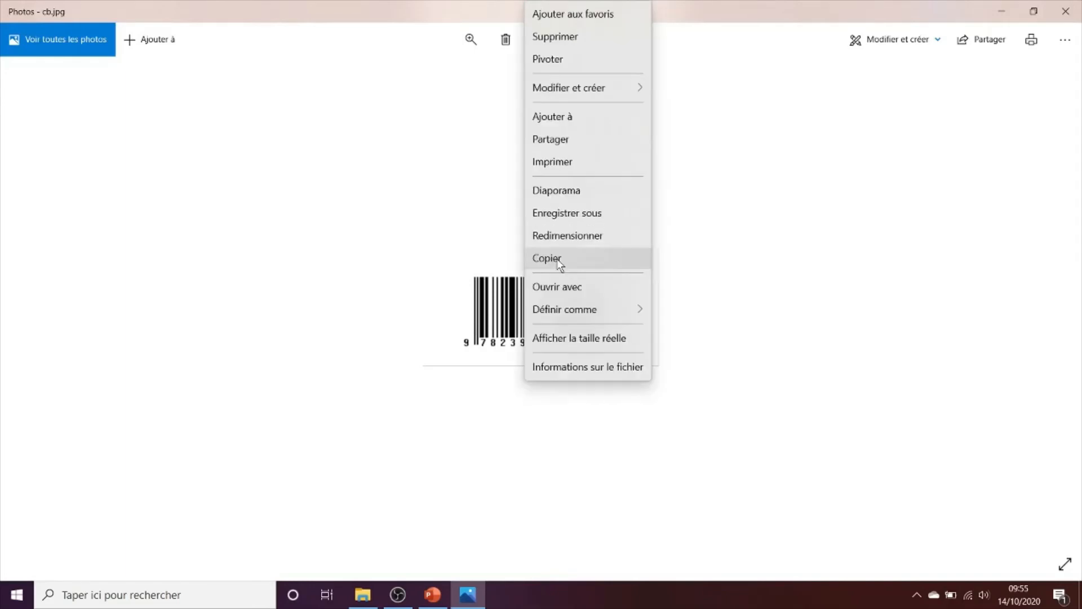
click(560, 262)
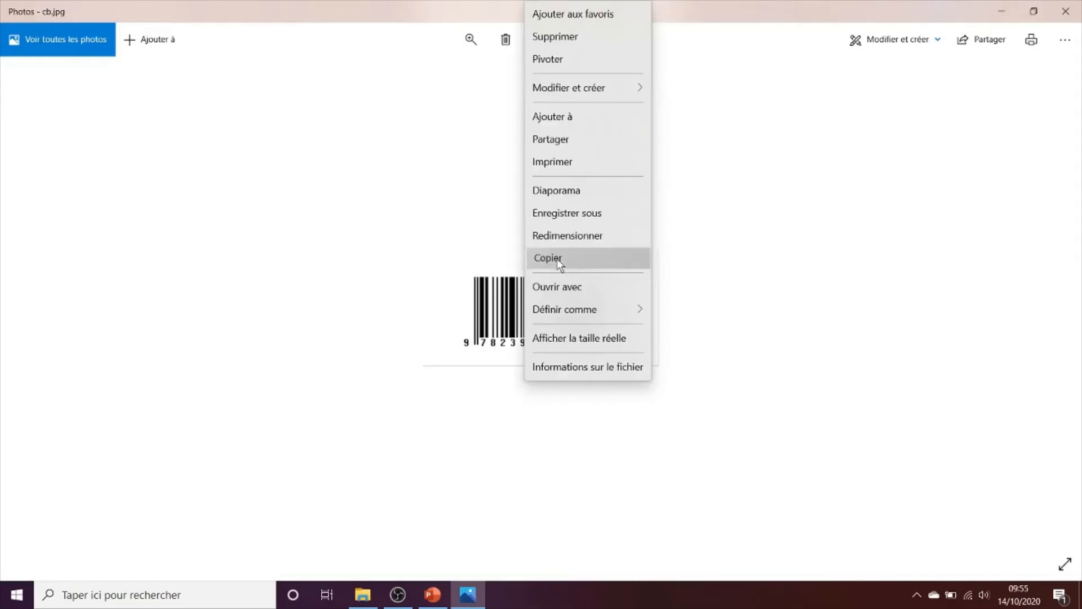
click(1007, 19)
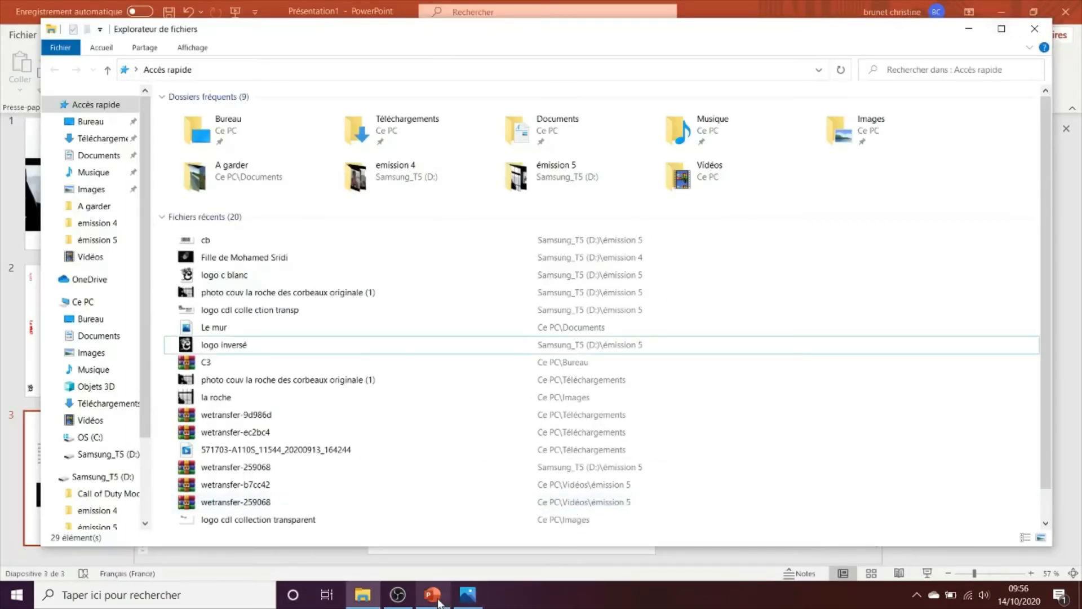
Step: Return to PowerPoint, paste the barcode on slide 3 and place it in the page's lower left, below the portrait
click(438, 601)
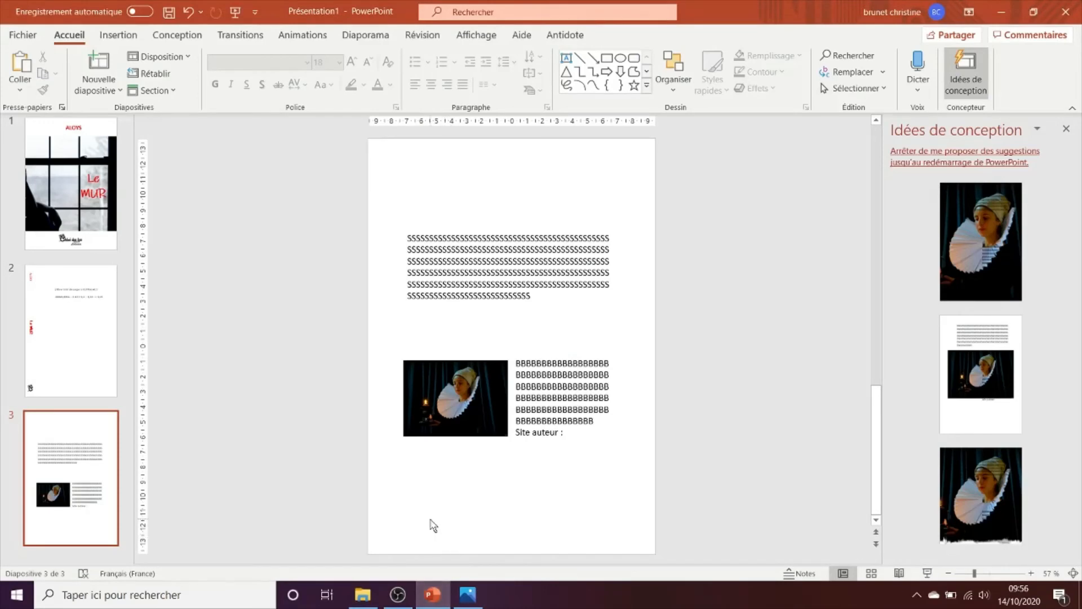
key(ctrl+v)
drag(499, 333, 431, 504)
key(ctrl+z)
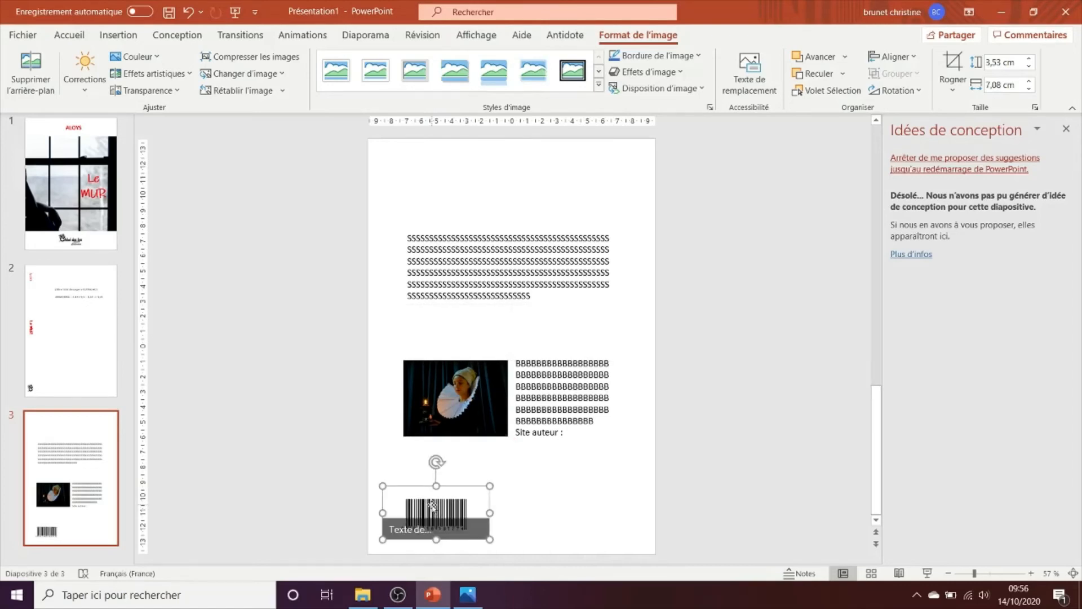